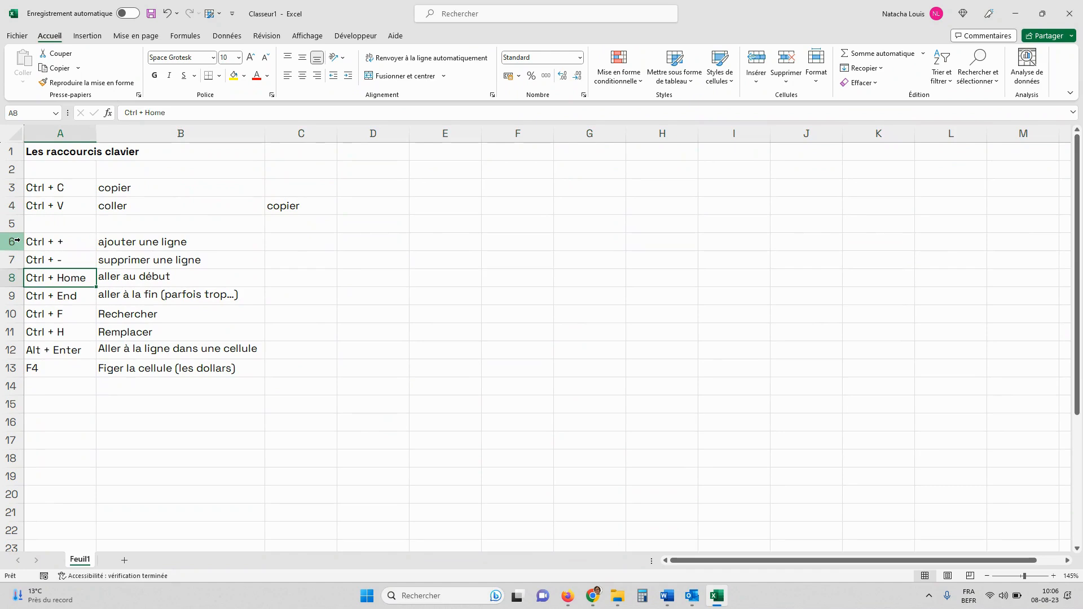
Jump to cell A1, to the sheet's last used cell, and back to A1.
{"action": "key", "text": "ctrl+Home"}
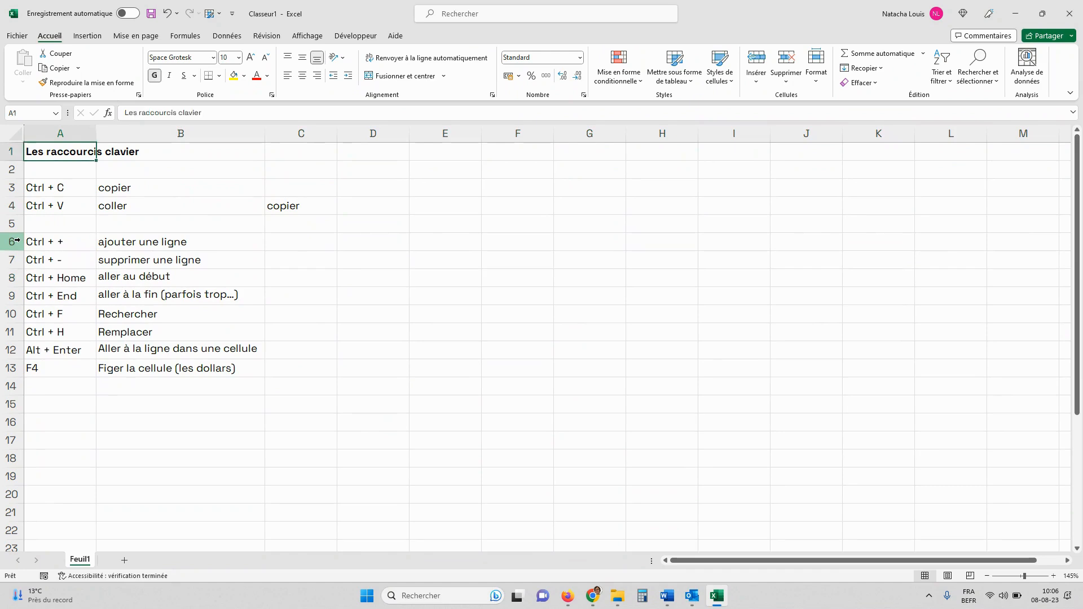
{"action": "key", "text": "ctrl+End"}
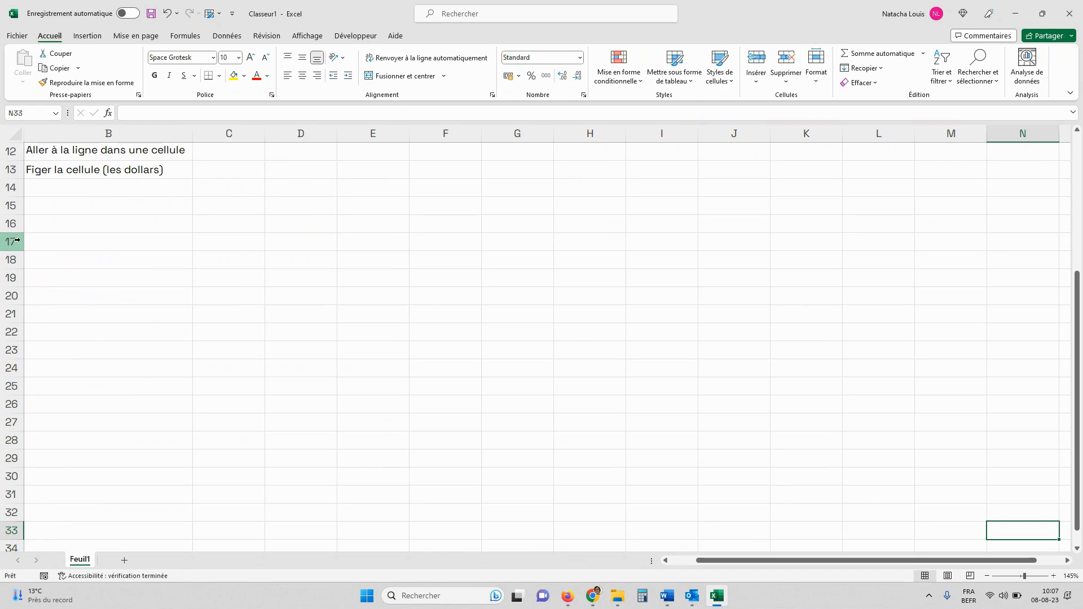
{"action": "key", "text": "ctrl+Home"}
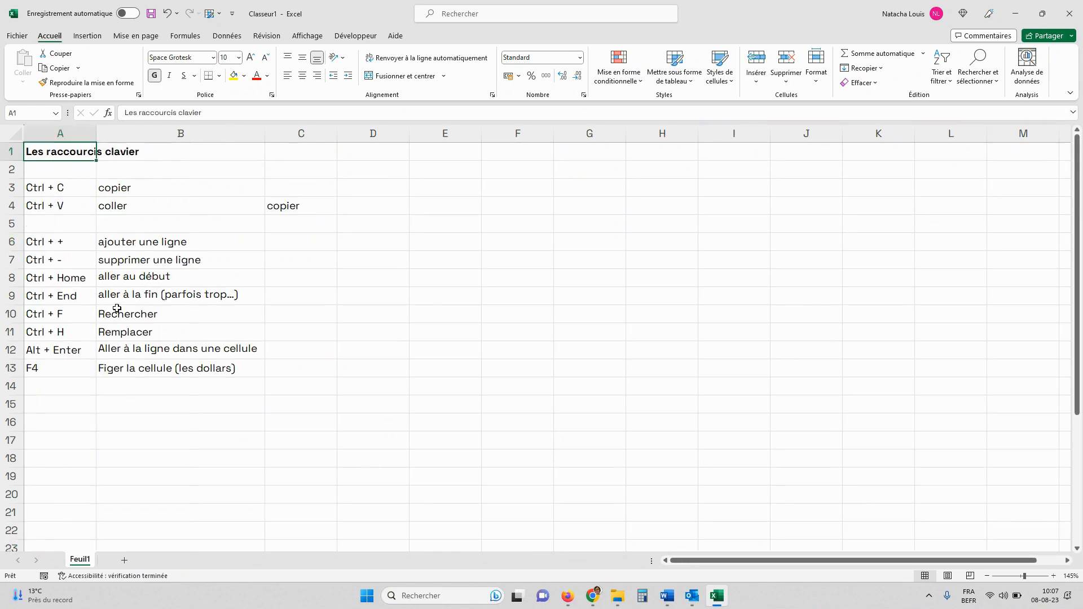
From cell B10, set the Find scope to the whole workbook (Classeur), and briefly view the Replace options.
{"action": "left_click", "coordinate": [168, 322]}
{"action": "key", "text": "ctrl+f"}
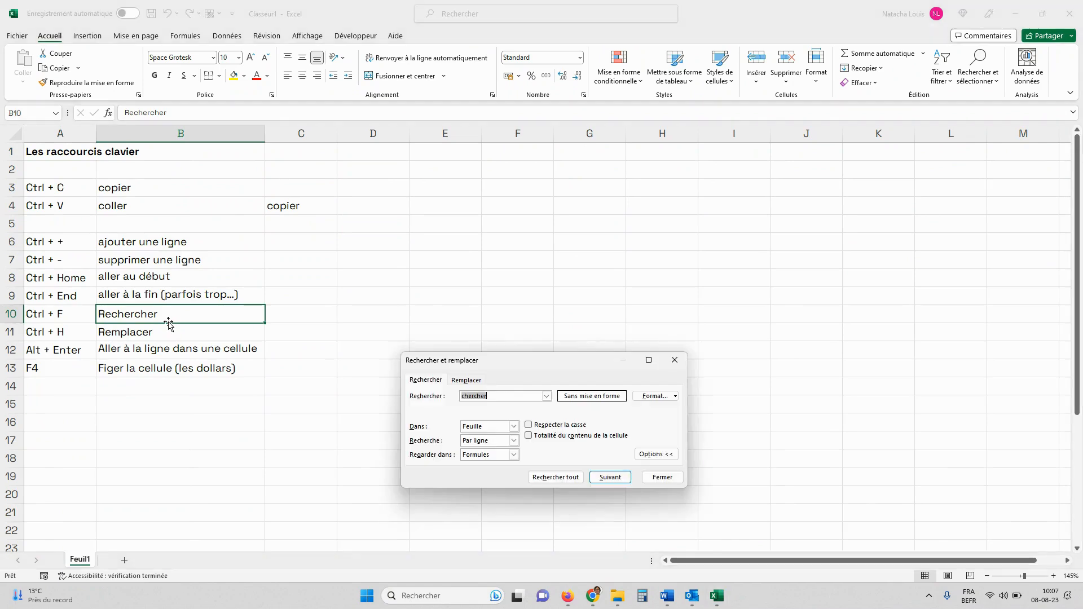
{"action": "left_click", "coordinate": [513, 427]}
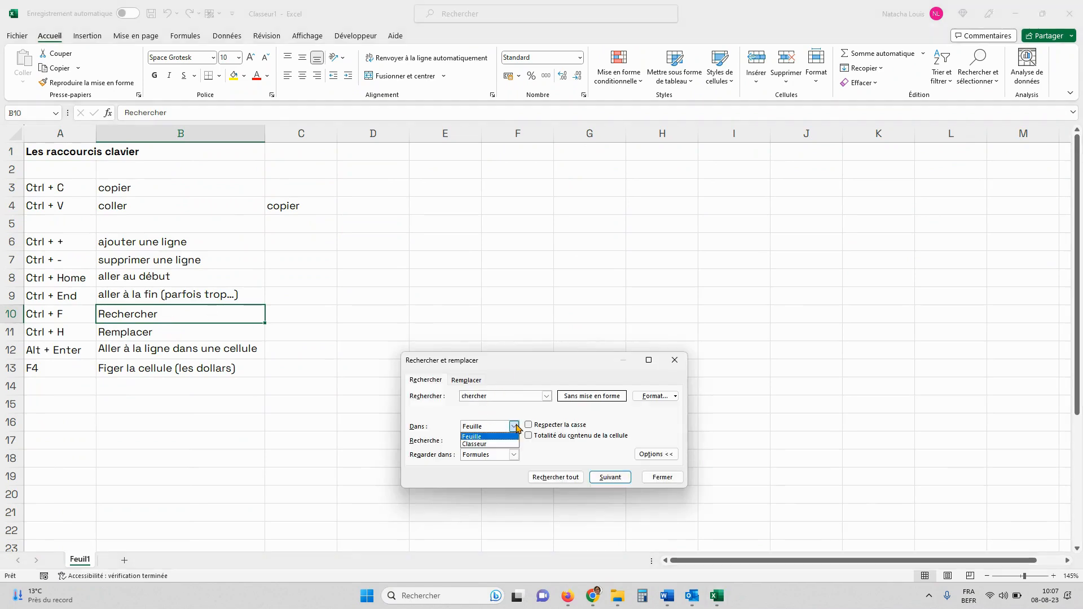
{"action": "left_click", "coordinate": [479, 444]}
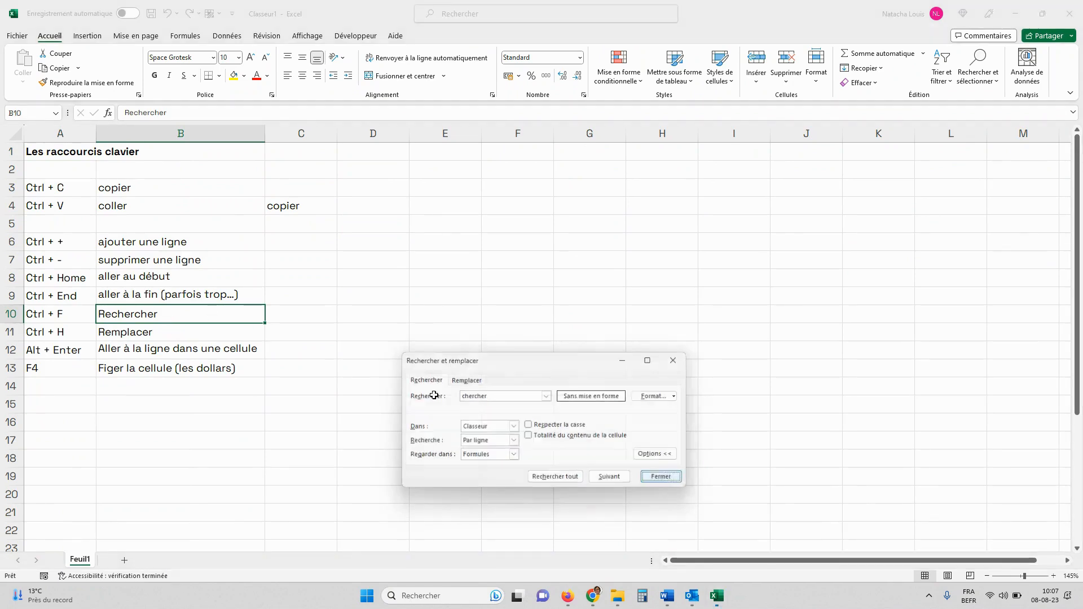
{"action": "left_click", "coordinate": [662, 477]}
{"action": "key", "text": "ctrl+h"}
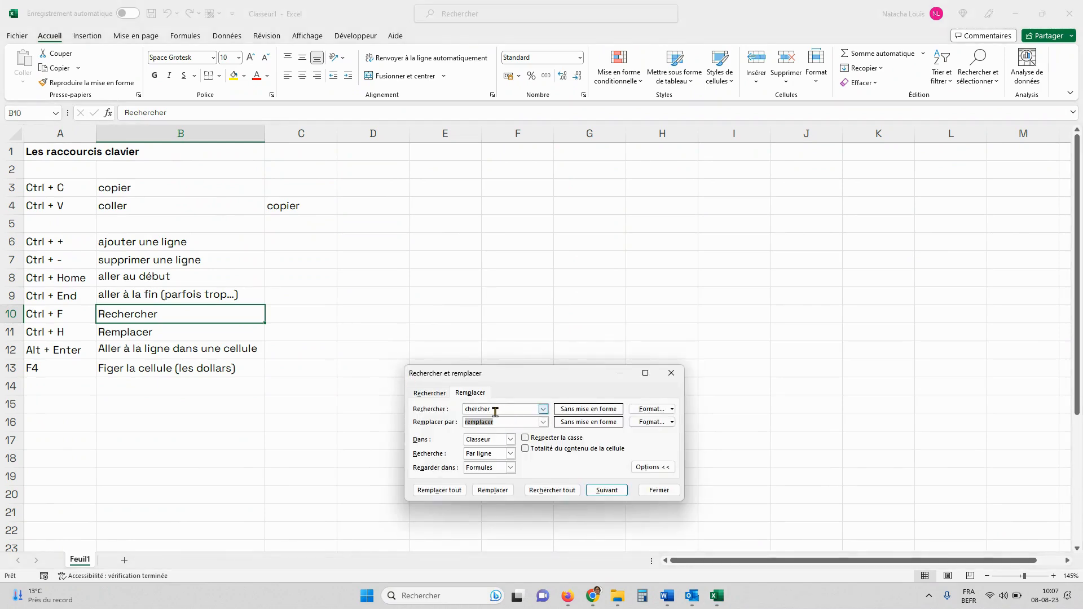
{"action": "left_click", "coordinate": [658, 489]}
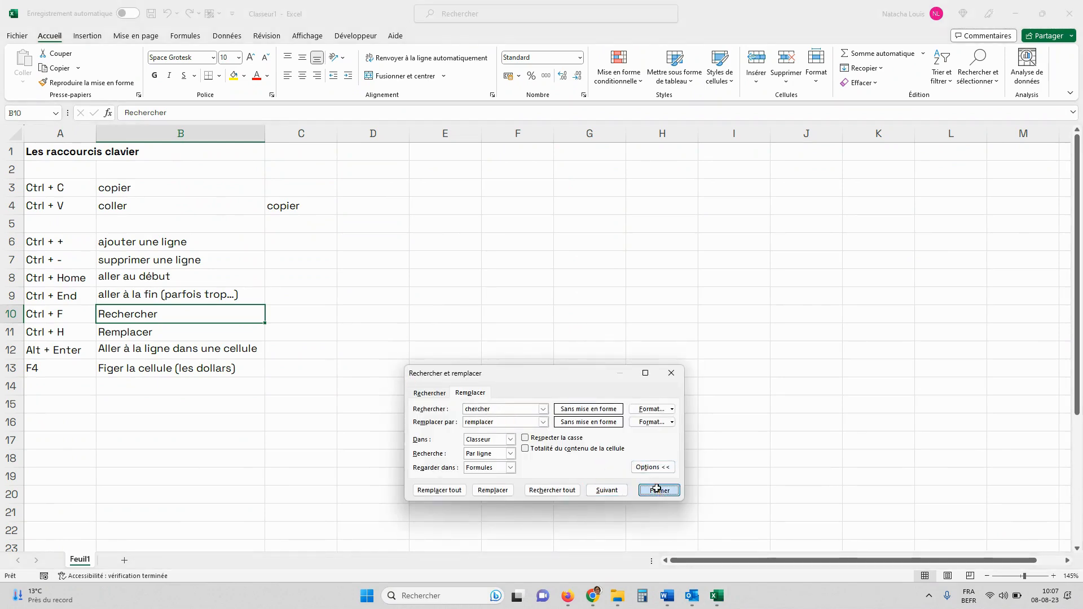
Insert a line break inside cell B12 before "dans une cellule".
{"action": "left_click", "coordinate": [178, 346]}
{"action": "double_click", "coordinate": [178, 346]}
{"action": "key", "text": "alt+Return"}
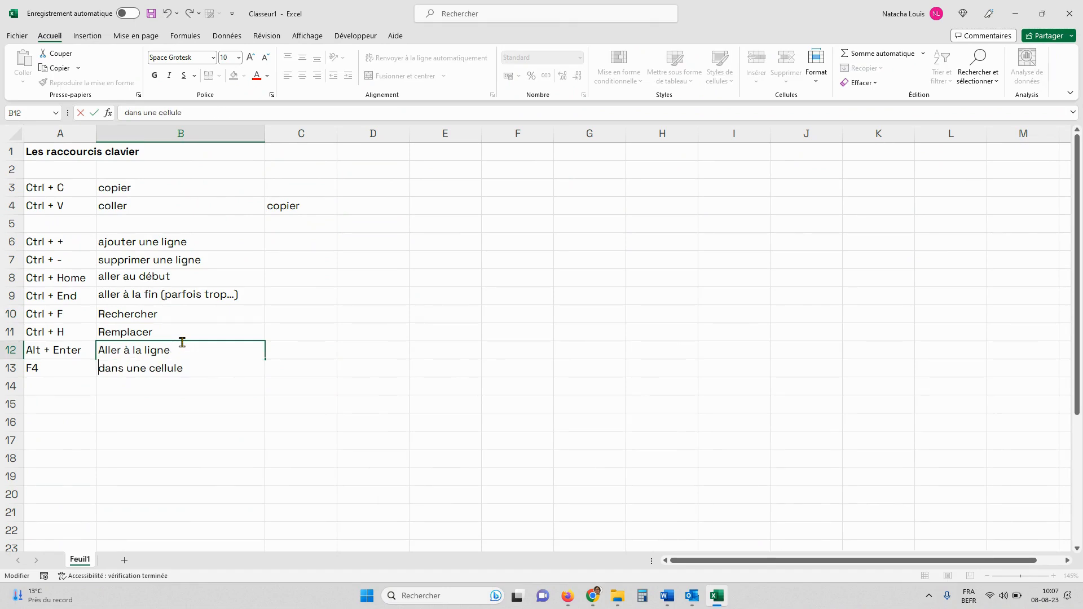
{"action": "key", "text": "Return"}
Enter the formula +B13 in cell B14, cycling the reference through its absolute and mixed forms back to relative.
{"action": "left_click", "coordinate": [206, 407]}
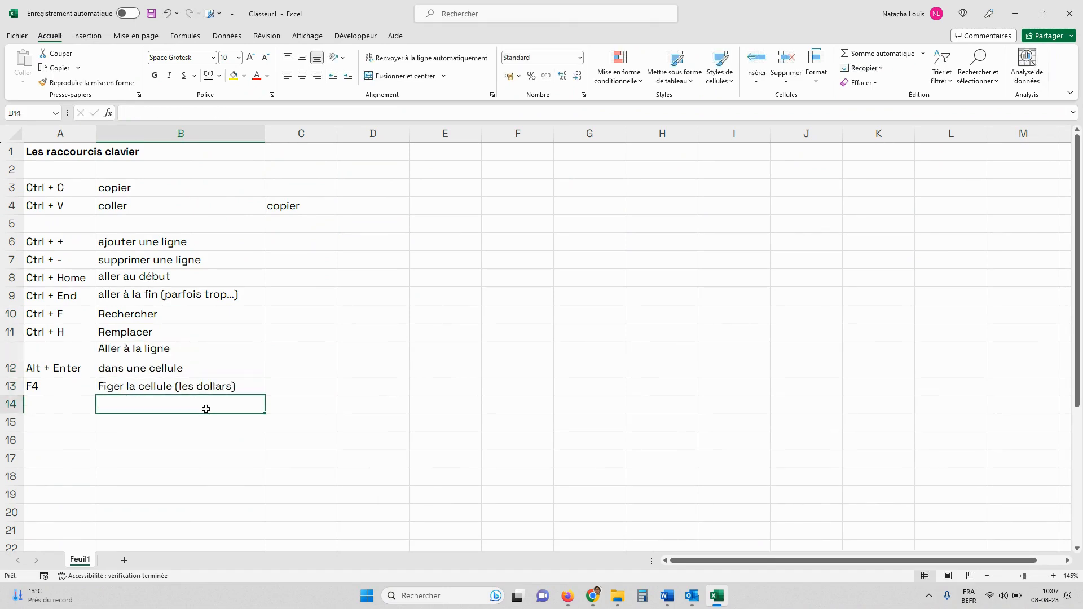
{"action": "type", "text": "+"}
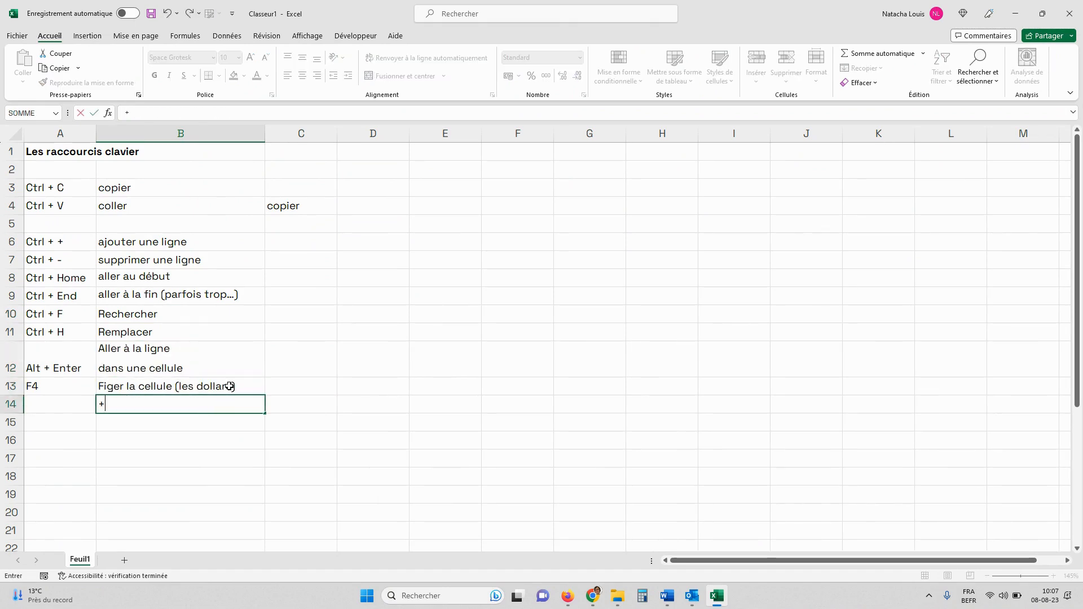
{"action": "left_click", "coordinate": [229, 387]}
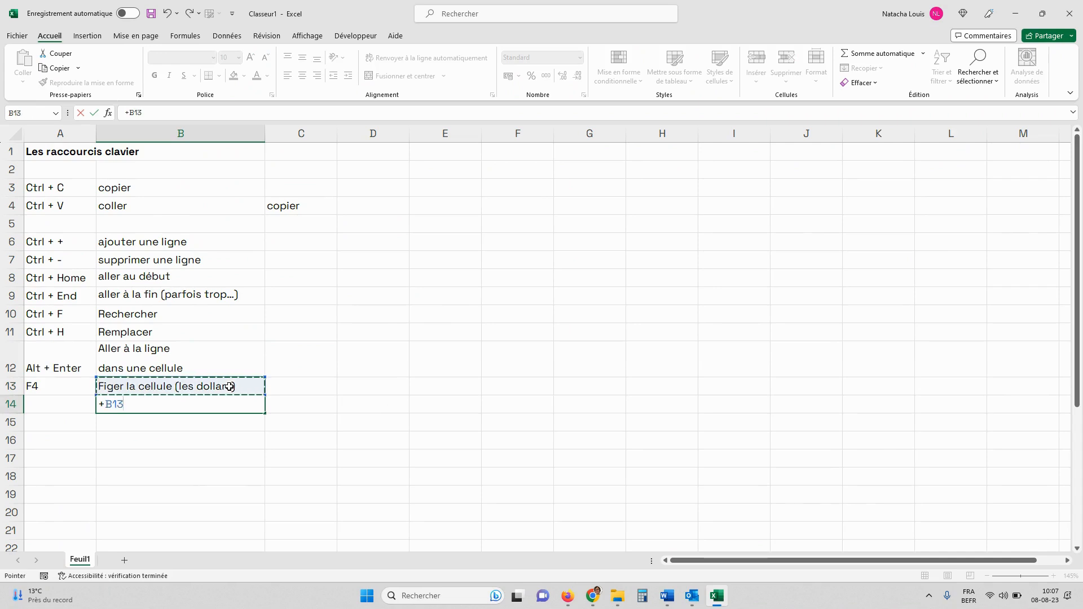
{"action": "key", "text": "F4"}
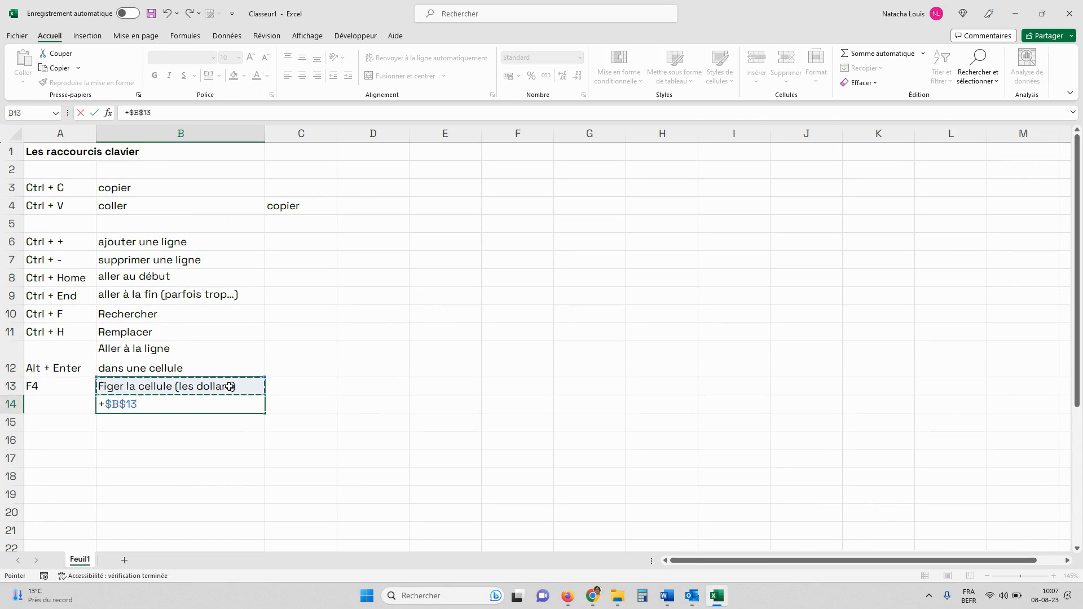
{"action": "key", "text": "F4"}
{"action": "key", "text": "F4"}
{"action": "key", "text": "F4"}
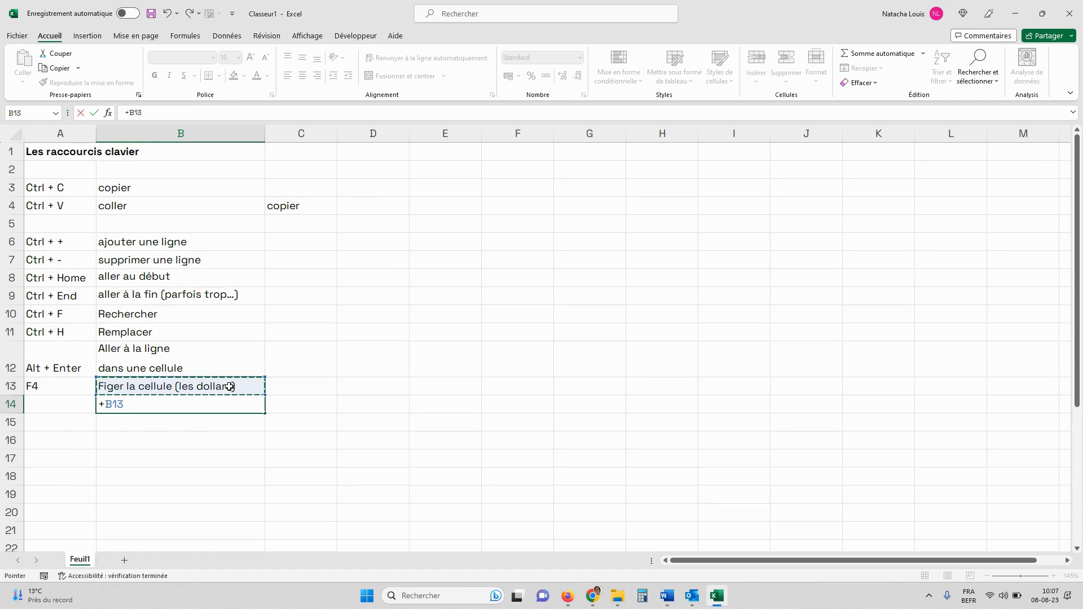
{"action": "key", "text": "Return"}
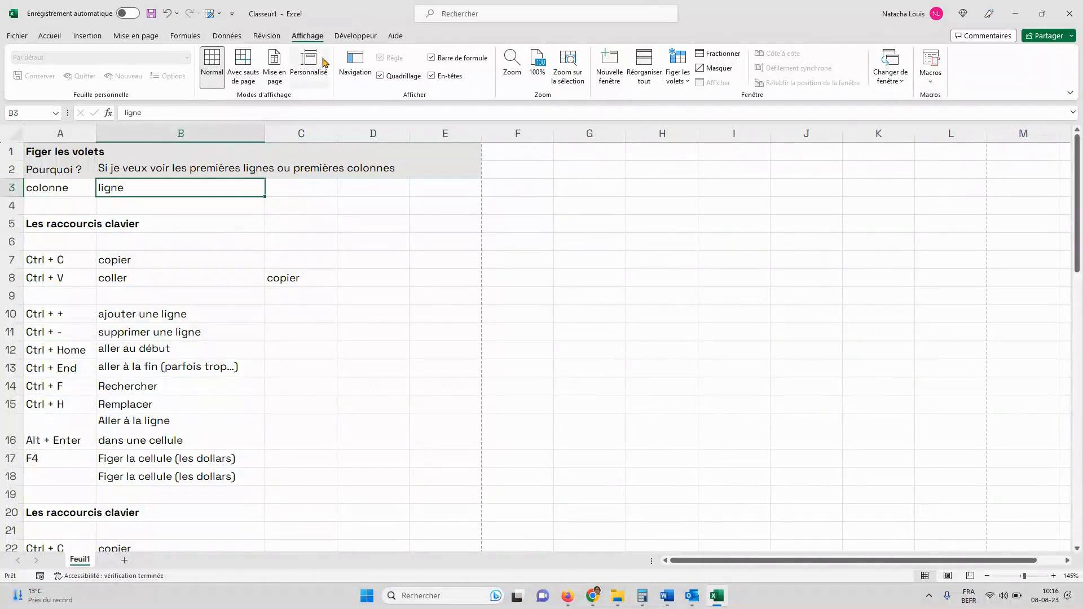
Freeze the panes at cell B3, locking rows 1 and 2 and column A.
{"action": "left_click", "coordinate": [675, 66]}
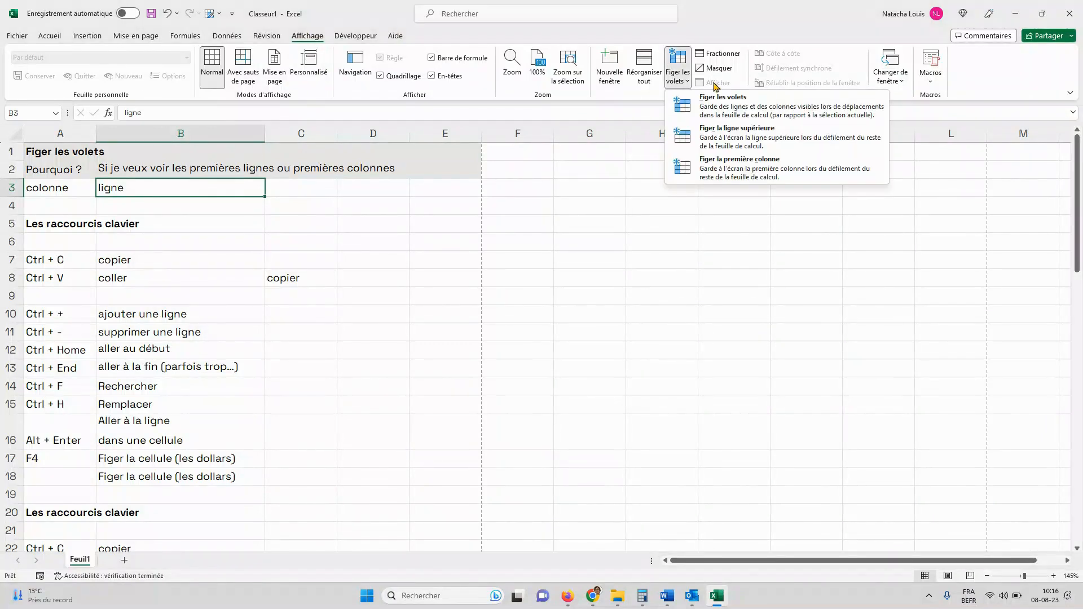
{"action": "left_click", "coordinate": [733, 103]}
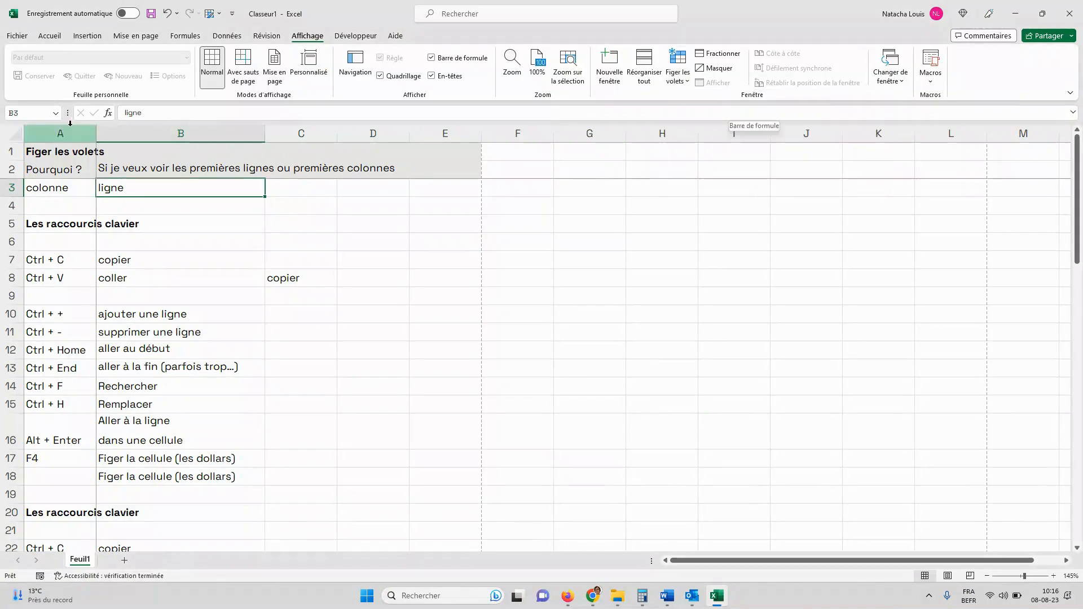
Move across the columns along row 3 and back to check the frozen first column.
{"action": "key", "text": "Right"}
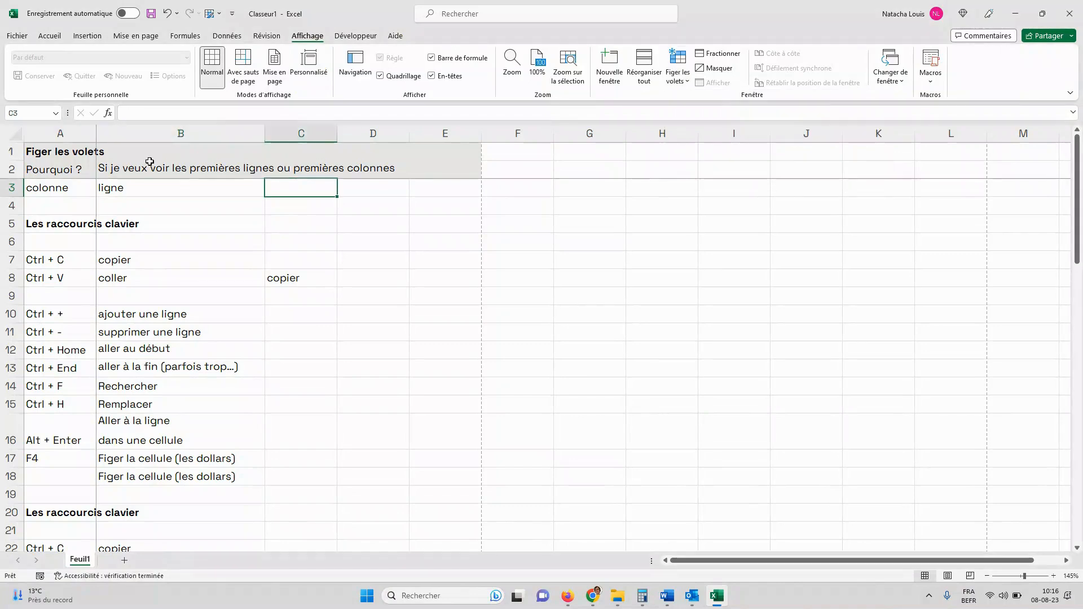
{"action": "key", "text": "Right"}
{"action": "key", "text": "Right"}
{"action": "key", "text": "Right"}
{"action": "key", "text": "Right"}
{"action": "key", "text": "Right"}
{"action": "key", "text": "Right"}
{"action": "key", "text": "Right"}
{"action": "key", "text": "Right"}
{"action": "key", "text": "Right"}
{"action": "key", "text": "Right"}
{"action": "key", "text": "Right"}
{"action": "key", "text": "Right"}
{"action": "key", "text": "Right"}
{"action": "key", "text": "Right"}
{"action": "key", "text": "Right"}
{"action": "key", "text": "Right"}
{"action": "key", "text": "Right"}
{"action": "key", "text": "Right"}
{"action": "key", "text": "Right"}
{"action": "key", "text": "Right"}
{"action": "key", "text": "Left"}
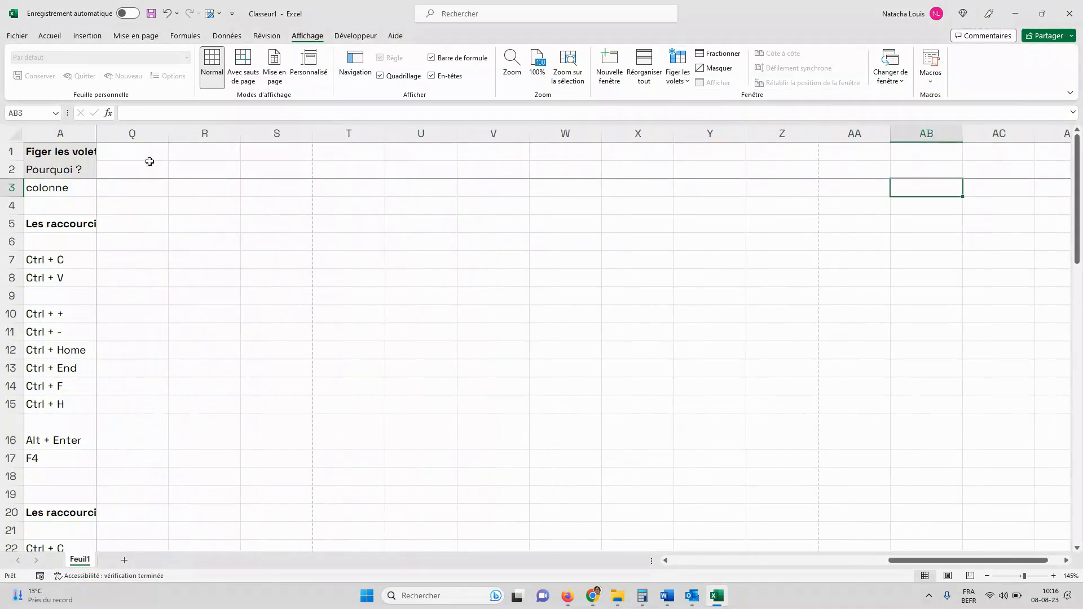
{"action": "key", "text": "Left"}
{"action": "key", "text": "Left"}
{"action": "key", "text": "Left"}
{"action": "key", "text": "Left"}
{"action": "key", "text": "Left"}
{"action": "key", "text": "Left"}
{"action": "key", "text": "Left"}
{"action": "key", "text": "Left"}
{"action": "key", "text": "Left"}
{"action": "key", "text": "Left"}
{"action": "key", "text": "Left"}
{"action": "key", "text": "Left"}
{"action": "key", "text": "Left"}
{"action": "key", "text": "Left"}
{"action": "key", "text": "Left"}
{"action": "key", "text": "Left"}
{"action": "key", "text": "Left"}
{"action": "key", "text": "Left"}
{"action": "key", "text": "Left"}
{"action": "key", "text": "Left"}
Move down through the rows of column B and back up to check the frozen header rows.
{"action": "key", "text": "Down"}
{"action": "key", "text": "Down"}
{"action": "key", "text": "Down"}
{"action": "key", "text": "Down"}
{"action": "key", "text": "Down"}
{"action": "key", "text": "Down"}
{"action": "key", "text": "Down"}
{"action": "key", "text": "Down"}
{"action": "key", "text": "Down"}
{"action": "key", "text": "Down"}
{"action": "key", "text": "Down"}
{"action": "key", "text": "Down"}
{"action": "key", "text": "Down"}
{"action": "key", "text": "Down"}
{"action": "key", "text": "Down"}
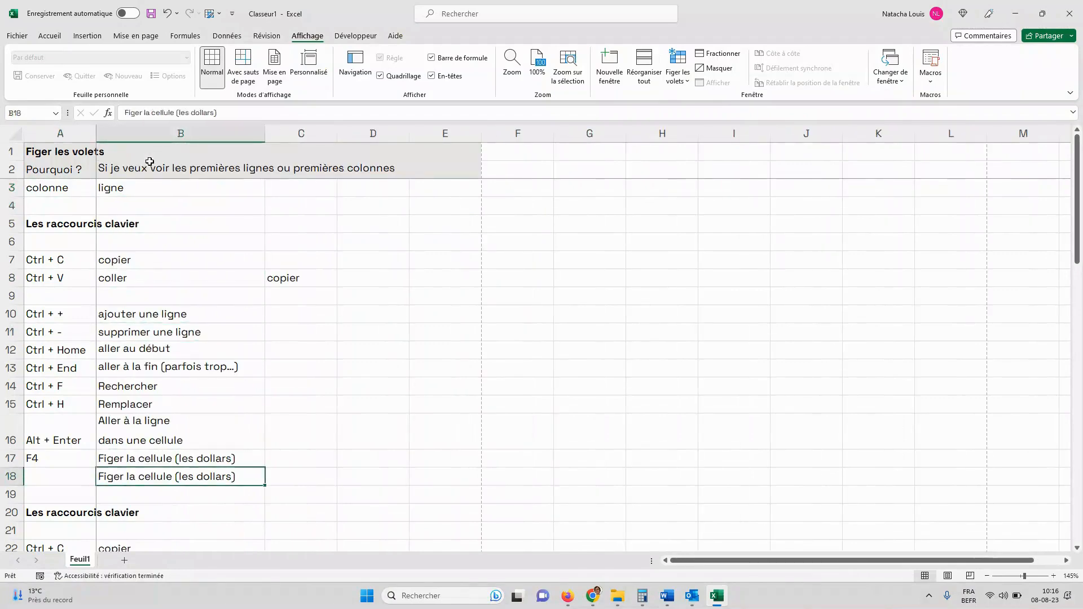
{"action": "key", "text": "Down"}
{"action": "key", "text": "Down"}
{"action": "key", "text": "Down"}
{"action": "key", "text": "Down"}
{"action": "key", "text": "Down"}
{"action": "key", "text": "Down"}
{"action": "key", "text": "Down"}
{"action": "key", "text": "Down"}
{"action": "key", "text": "Down"}
{"action": "key", "text": "Down"}
{"action": "key", "text": "Down"}
{"action": "key", "text": "Down"}
{"action": "key", "text": "Down"}
{"action": "key", "text": "Down"}
{"action": "key", "text": "Down"}
{"action": "key", "text": "Down"}
{"action": "key", "text": "Down"}
{"action": "key", "text": "Down"}
{"action": "key", "text": "Down"}
{"action": "key", "text": "Down"}
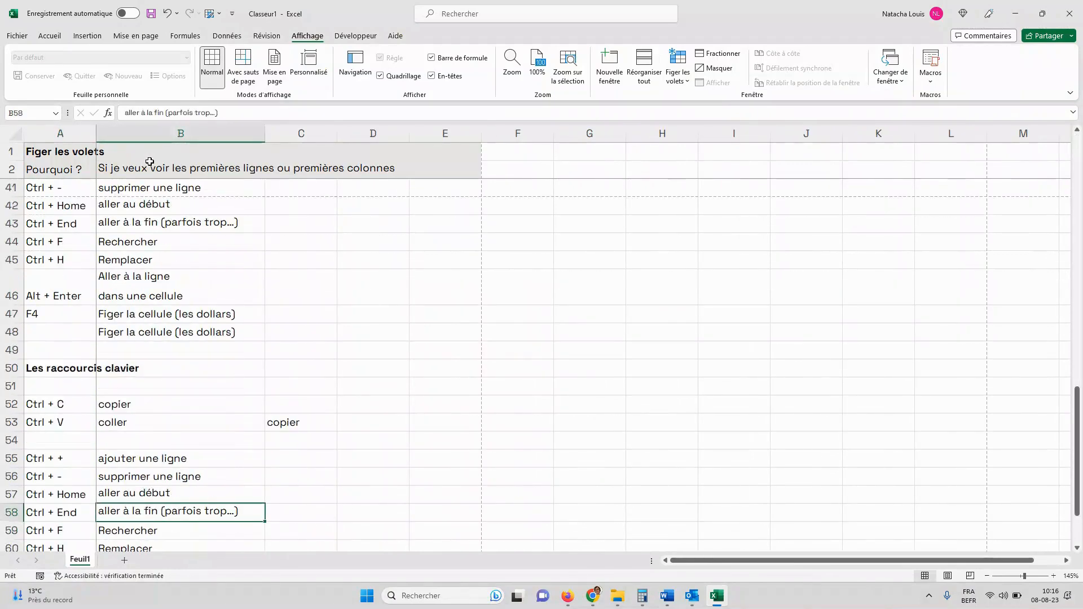
{"action": "key", "text": "Up"}
{"action": "key", "text": "Up"}
{"action": "key", "text": "Up"}
{"action": "key", "text": "Up"}
{"action": "key", "text": "Up"}
{"action": "key", "text": "Up"}
{"action": "key", "text": "Up"}
{"action": "key", "text": "Up"}
{"action": "key", "text": "Up"}
{"action": "key", "text": "Up"}
{"action": "key", "text": "Up"}
{"action": "key", "text": "Up"}
{"action": "key", "text": "Up"}
{"action": "key", "text": "Up"}
{"action": "key", "text": "Up"}
{"action": "key", "text": "Up"}
{"action": "key", "text": "Up"}
{"action": "key", "text": "Up"}
{"action": "key", "text": "Up"}
{"action": "key", "text": "Up"}
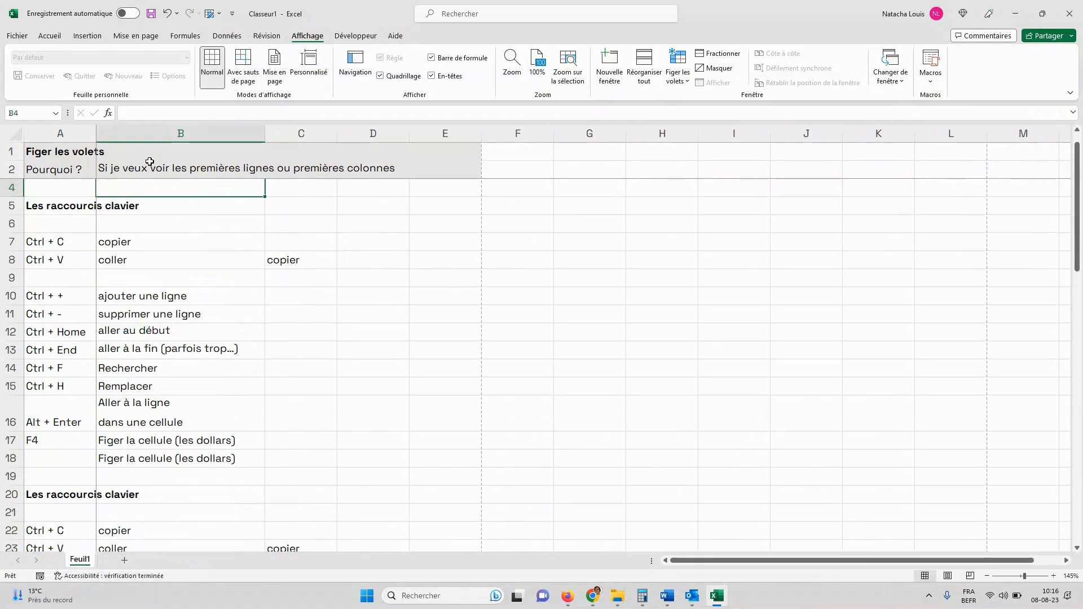
{"action": "key", "text": "Down"}
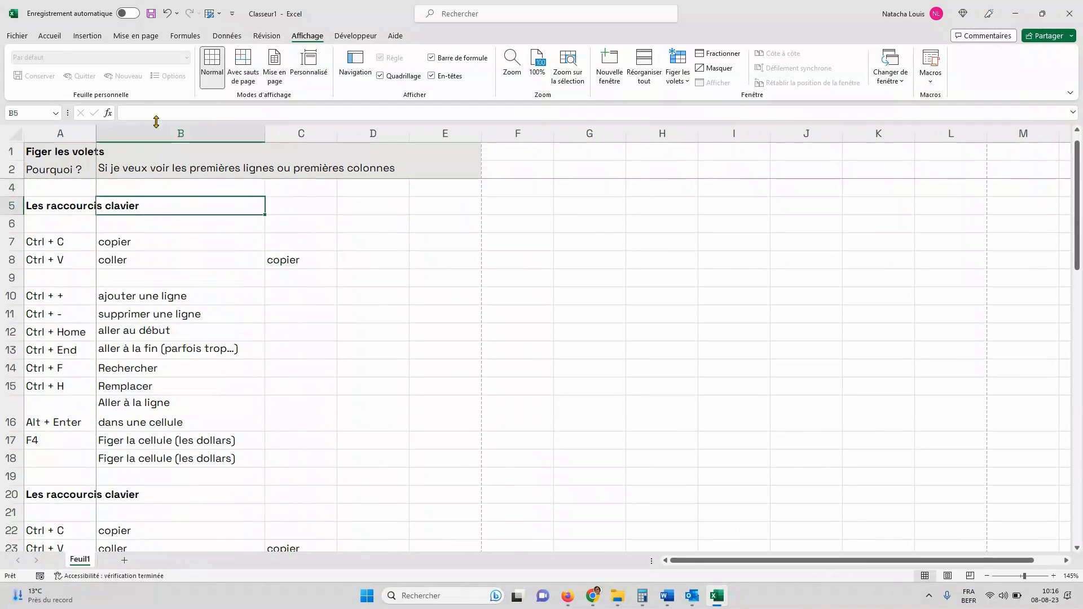
Set rows $1:$2 as print titles repeated at the top of every printed page.
{"action": "left_click", "coordinate": [153, 36]}
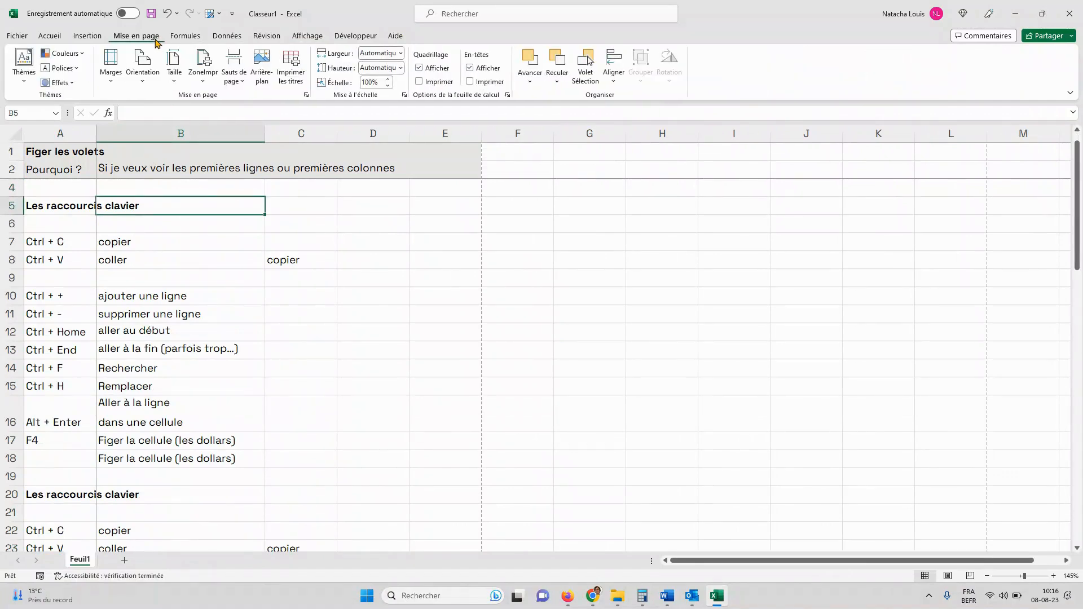
{"action": "left_click", "coordinate": [290, 68]}
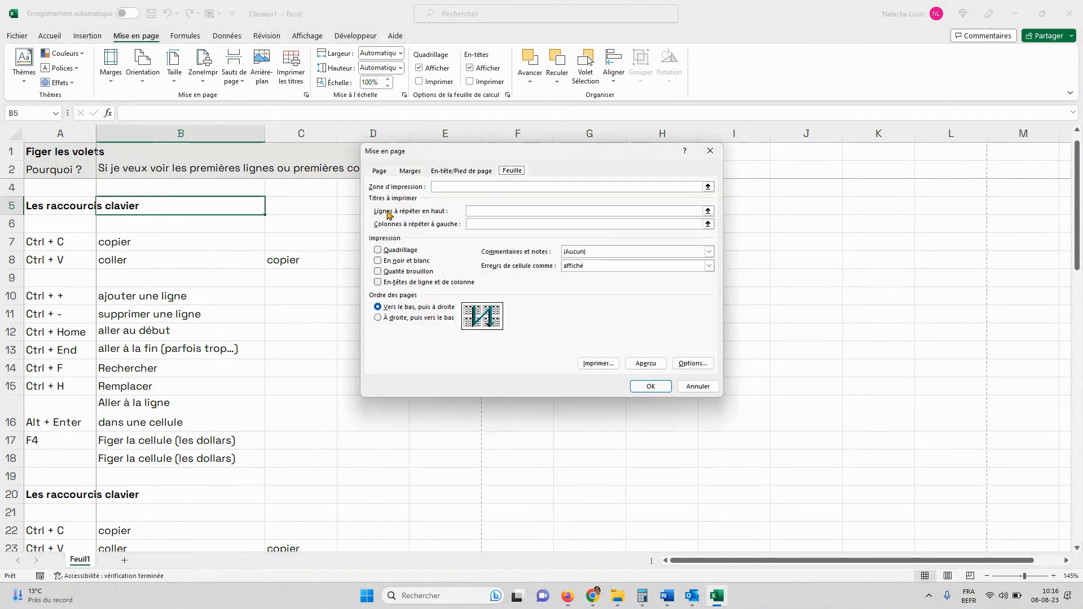
{"action": "left_click", "coordinate": [708, 211]}
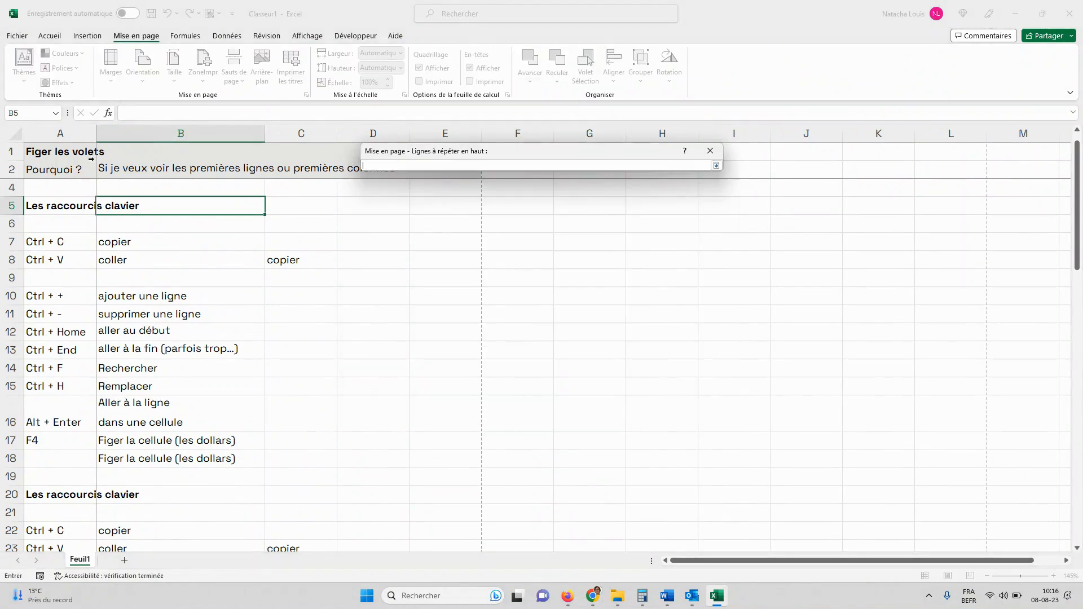
{"action": "left_click", "coordinate": [9, 158]}
{"action": "left_click_drag", "start_coordinate": [9, 159], "coordinate": [8, 163]}
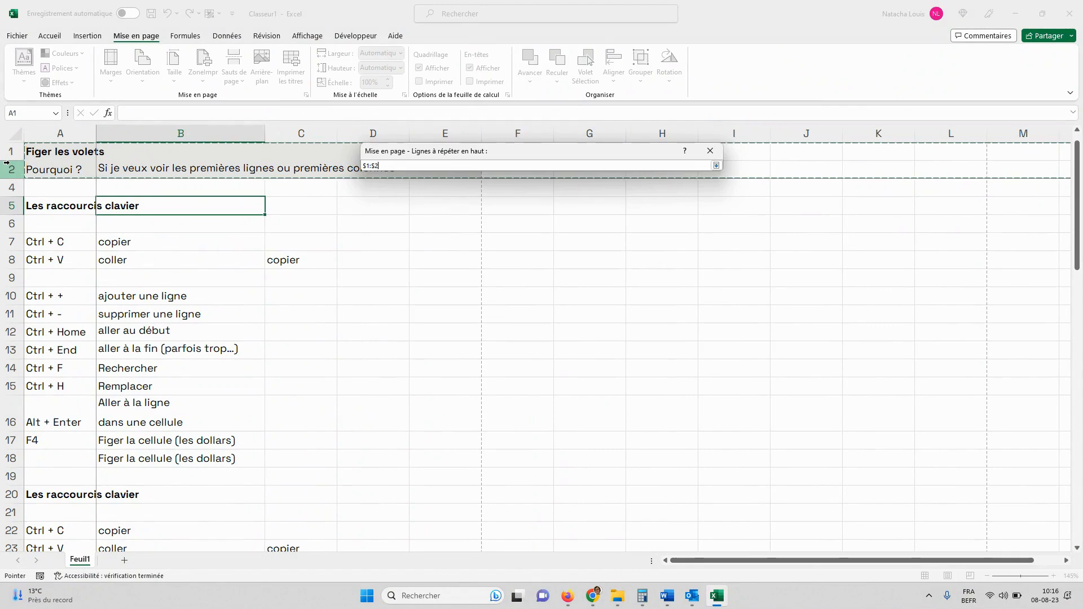
{"action": "key", "text": "Return"}
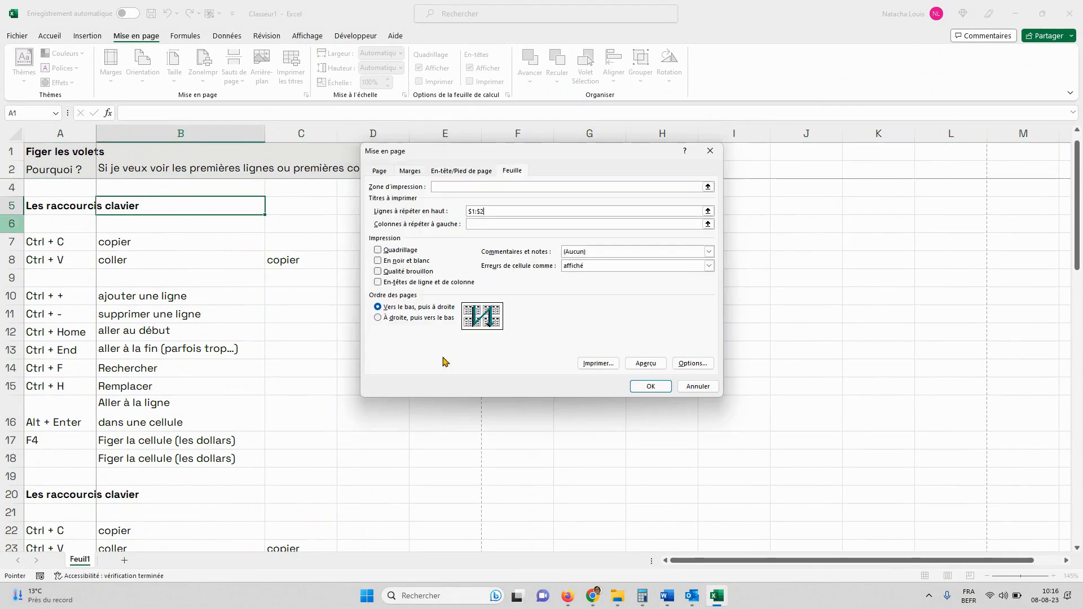
{"action": "key", "text": "Return"}
Open the print preview and check the repeated header rows on both pages.
{"action": "key", "text": "ctrl+p"}
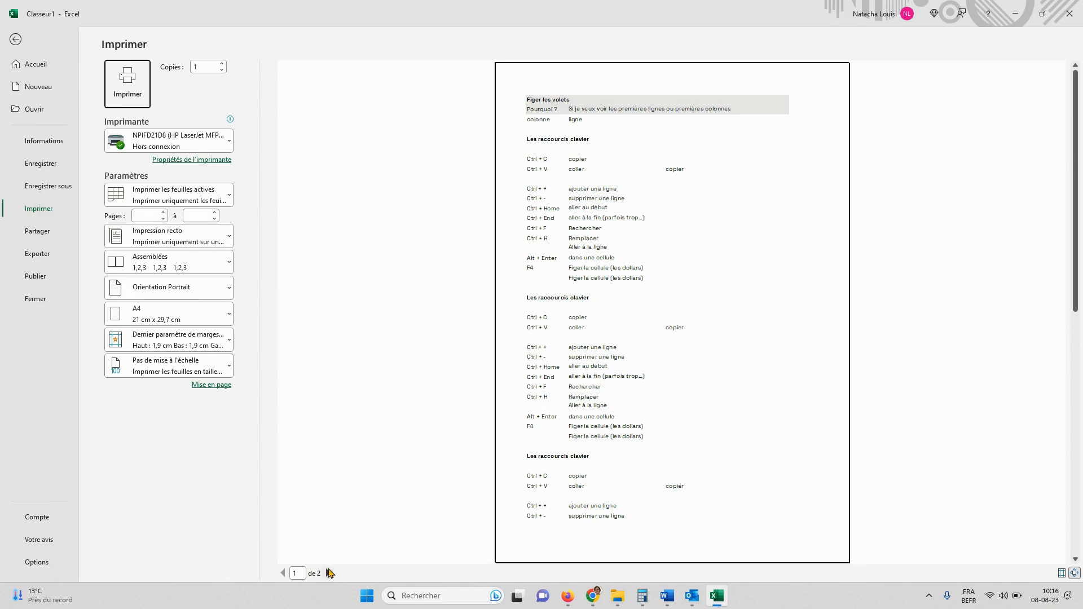
{"action": "left_click", "coordinate": [329, 573]}
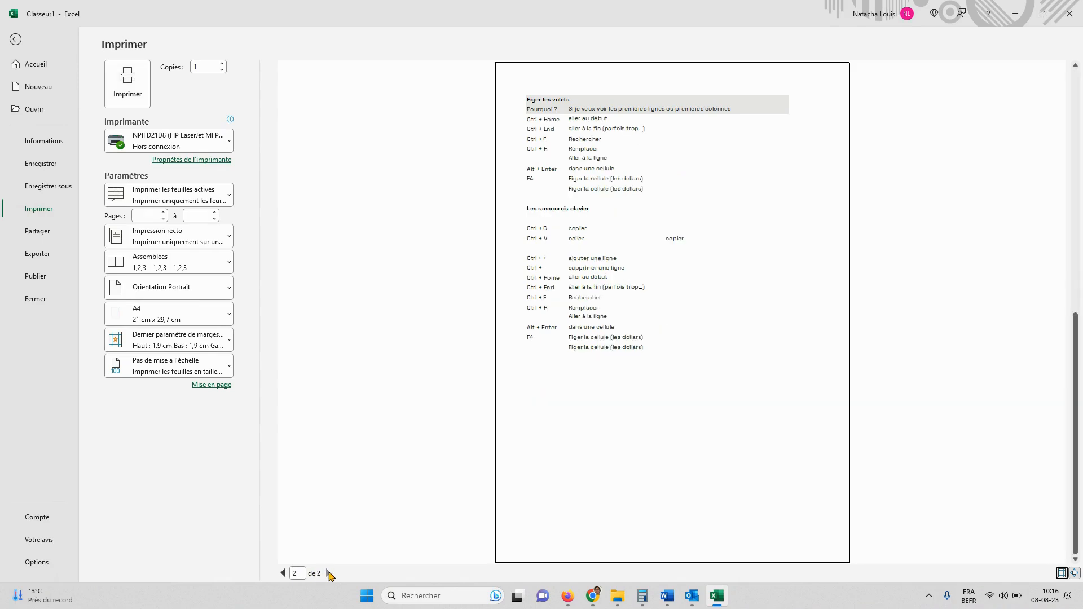
{"action": "left_click", "coordinate": [283, 573]}
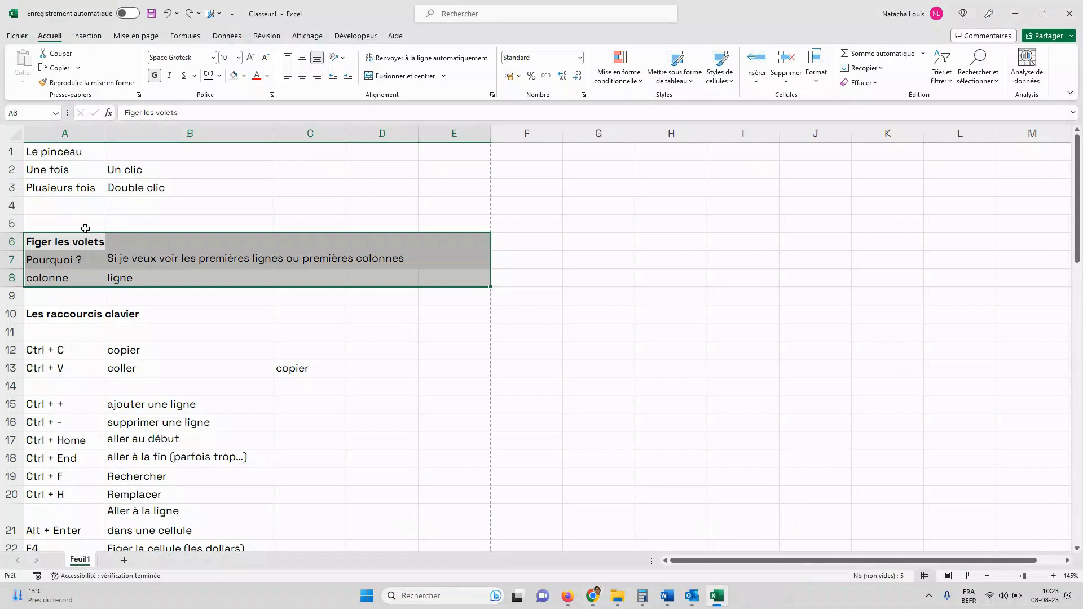
Copy the formatting of the "Figer les volets" block A6:E8 onto the "Le pinceau" block starting at A1 with Format Painter.
{"action": "left_click", "coordinate": [77, 85]}
{"action": "left_click", "coordinate": [65, 149]}
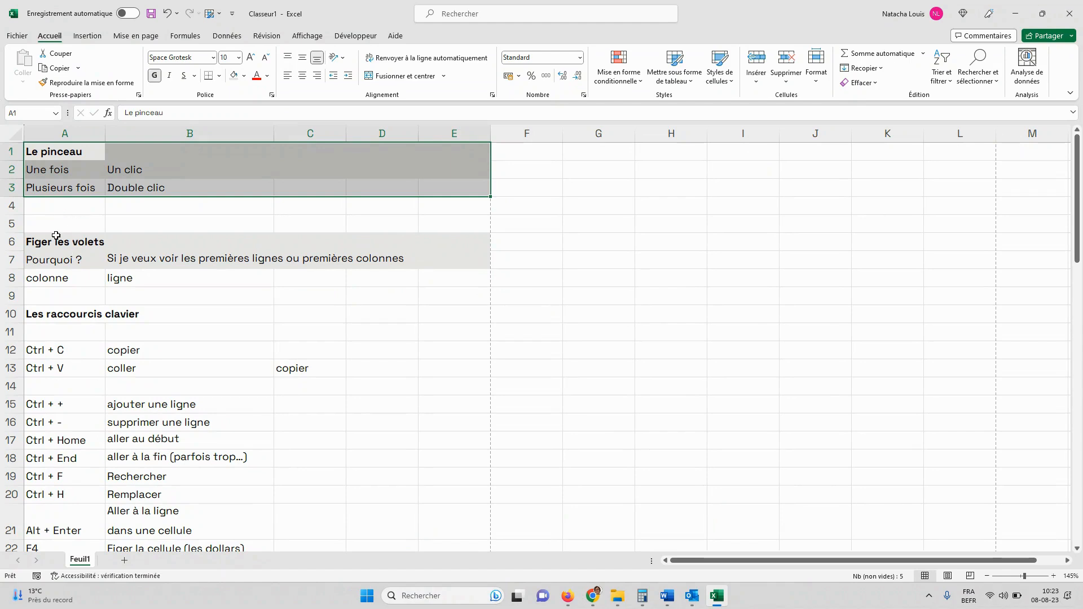
Lock Format Painter on the formatting of A6:E8 for repeated use and apply it to the "Les raccourcis clavier" block starting at A10.
{"action": "left_click_drag", "start_coordinate": [55, 236], "coordinate": [480, 278]}
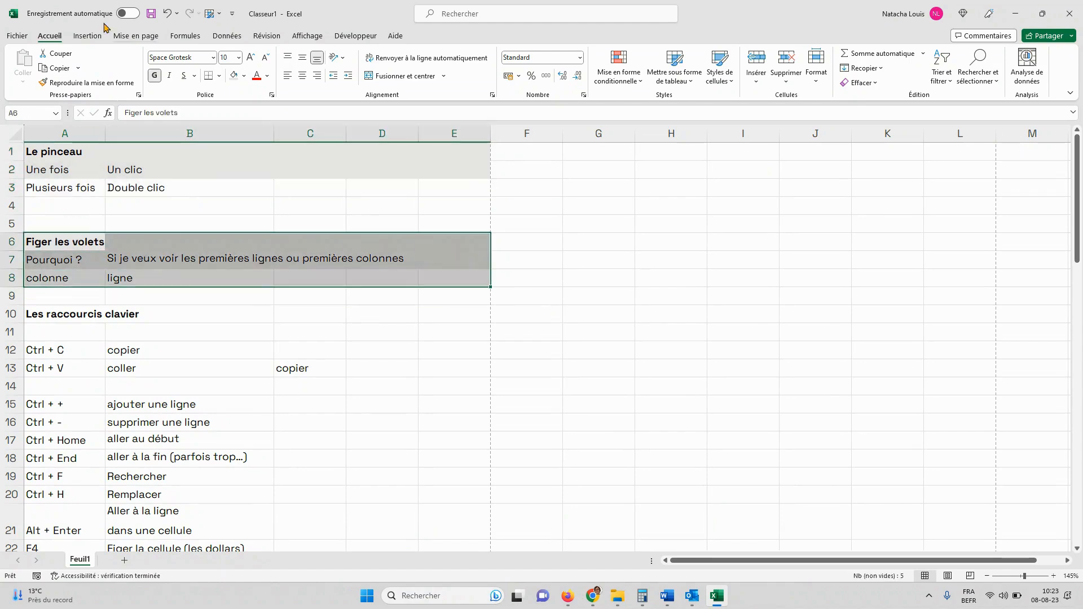
{"action": "left_click", "coordinate": [88, 83]}
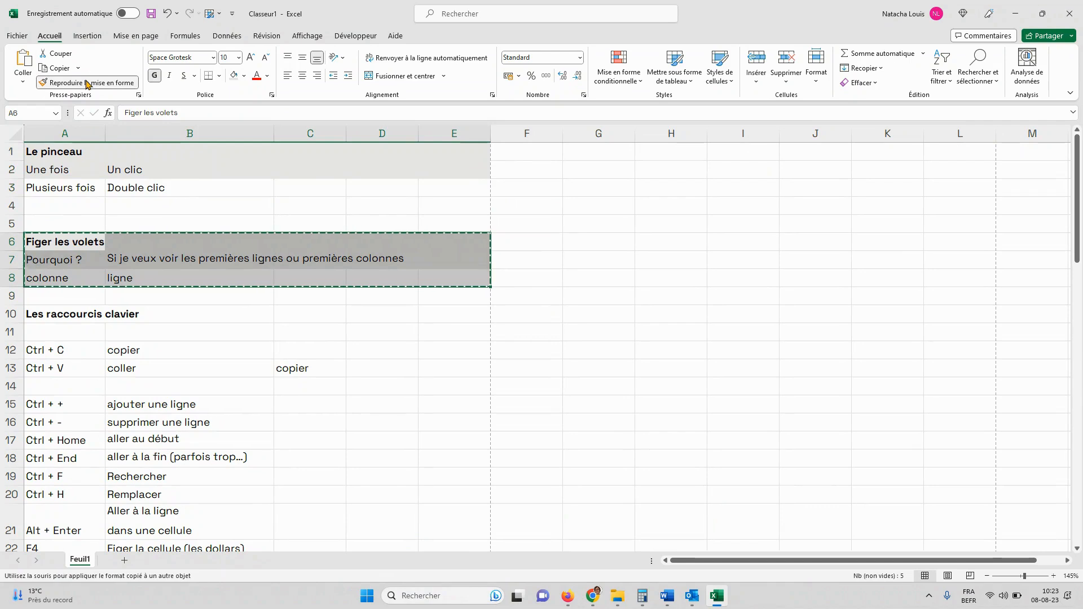
{"action": "left_click", "coordinate": [58, 314]}
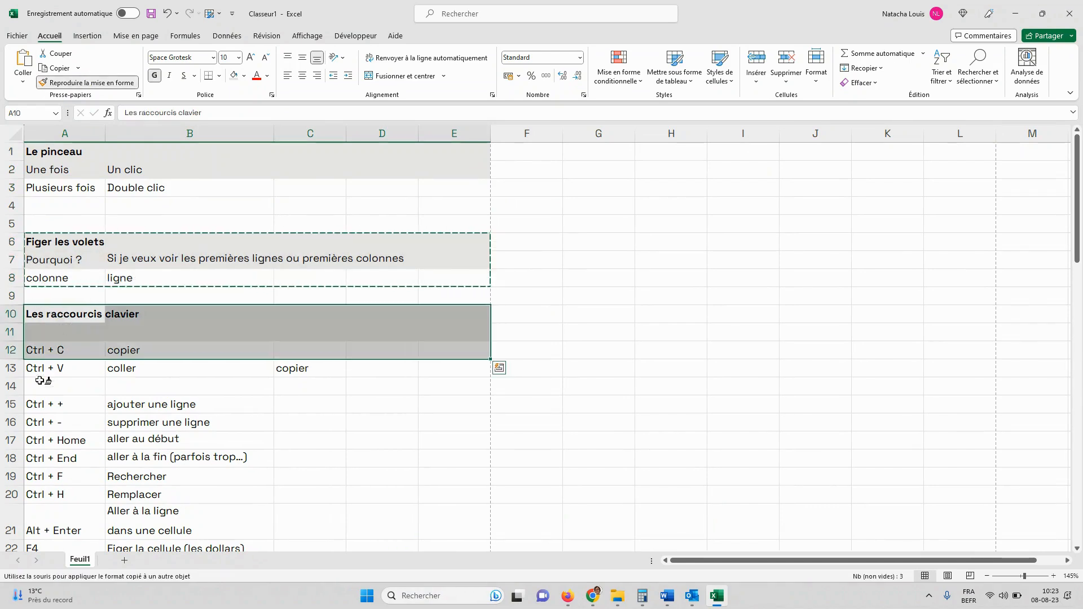
Apply the locked Format Painter formatting to the blocks starting at A15 and A19, and to another block further down the shortcut list.
{"action": "left_click", "coordinate": [53, 401]}
{"action": "left_click", "coordinate": [68, 479]}
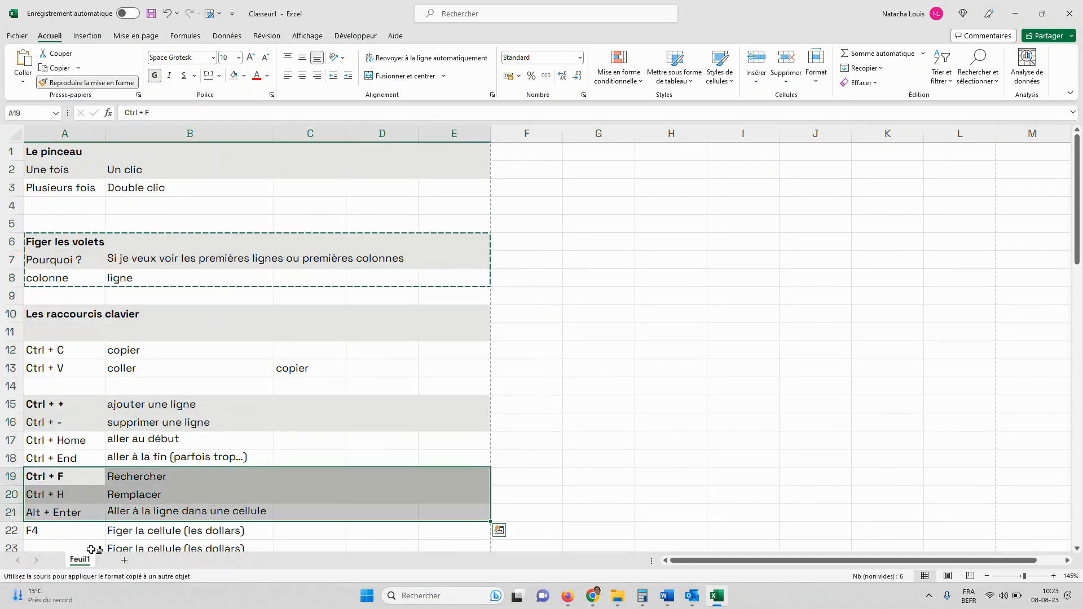
{"action": "scroll", "coordinate": [82, 542], "scroll_direction": "down", "scroll_amount": 1}
{"action": "left_click", "coordinate": [79, 533]}
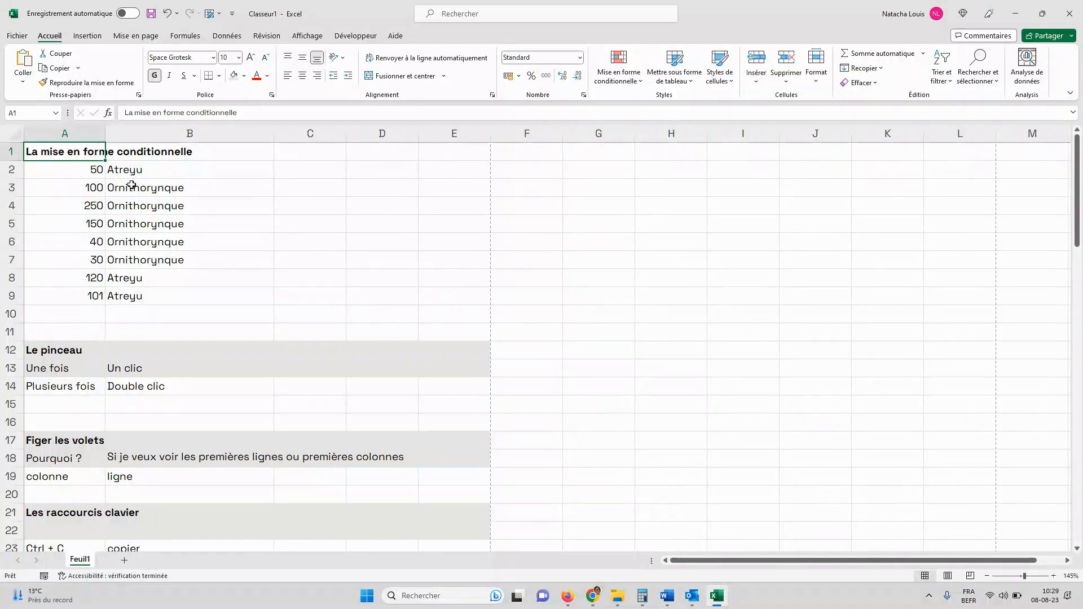
Add a conditional formatting rule to A2:A9 that marks values greater than 100 with light red fill and dark red text.
{"action": "left_click", "coordinate": [82, 169]}
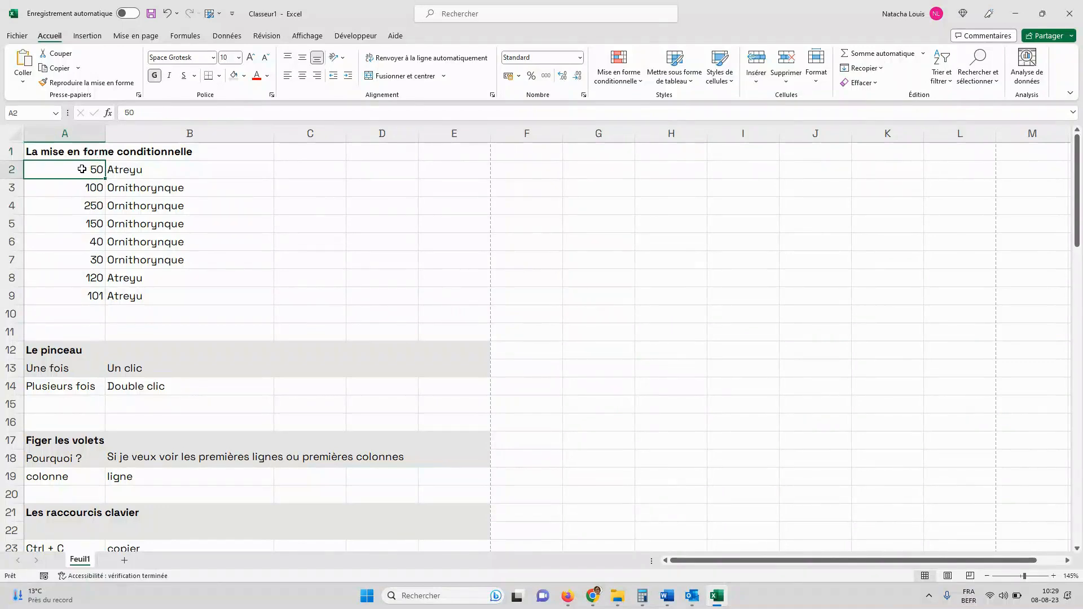
{"action": "left_click_drag", "start_coordinate": [82, 170], "coordinate": [84, 296]}
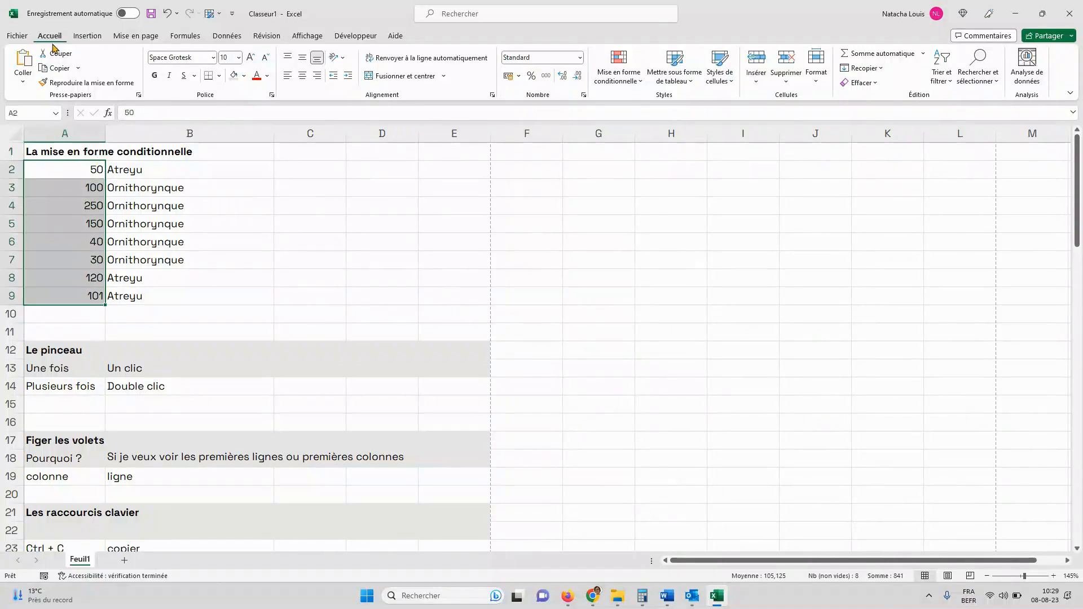
{"action": "left_click", "coordinate": [624, 73]}
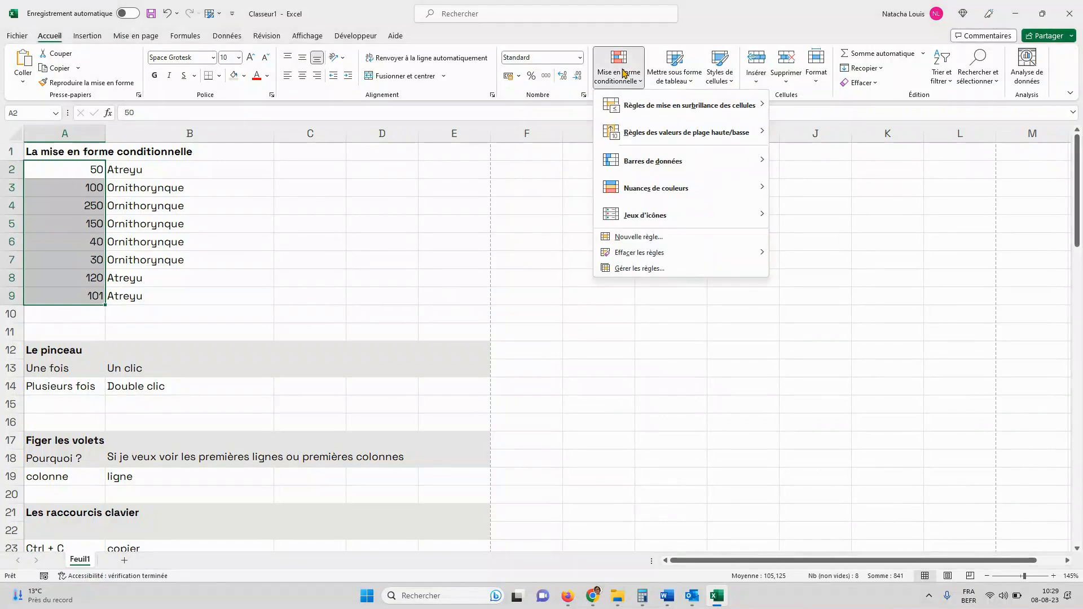
{"action": "mouse_move", "coordinate": [659, 109]}
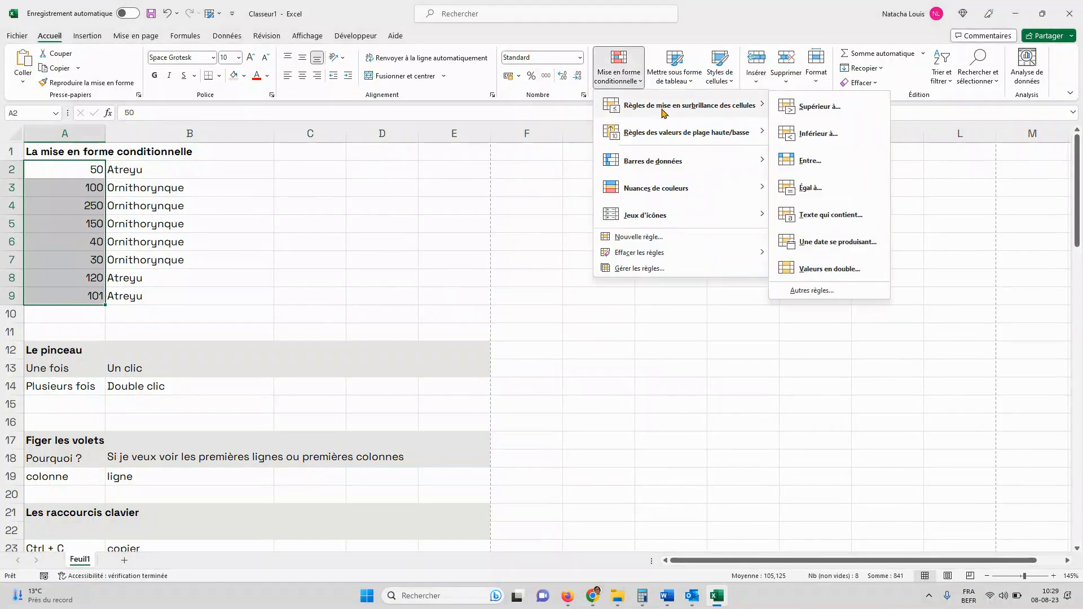
{"action": "left_click", "coordinate": [825, 108]}
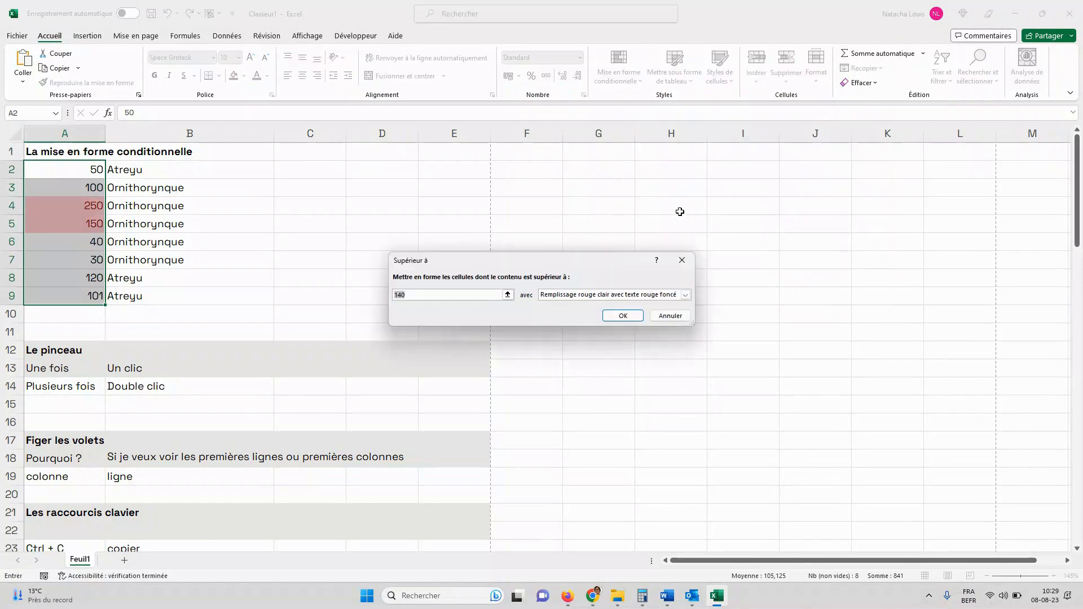
{"action": "type", "text": "100"}
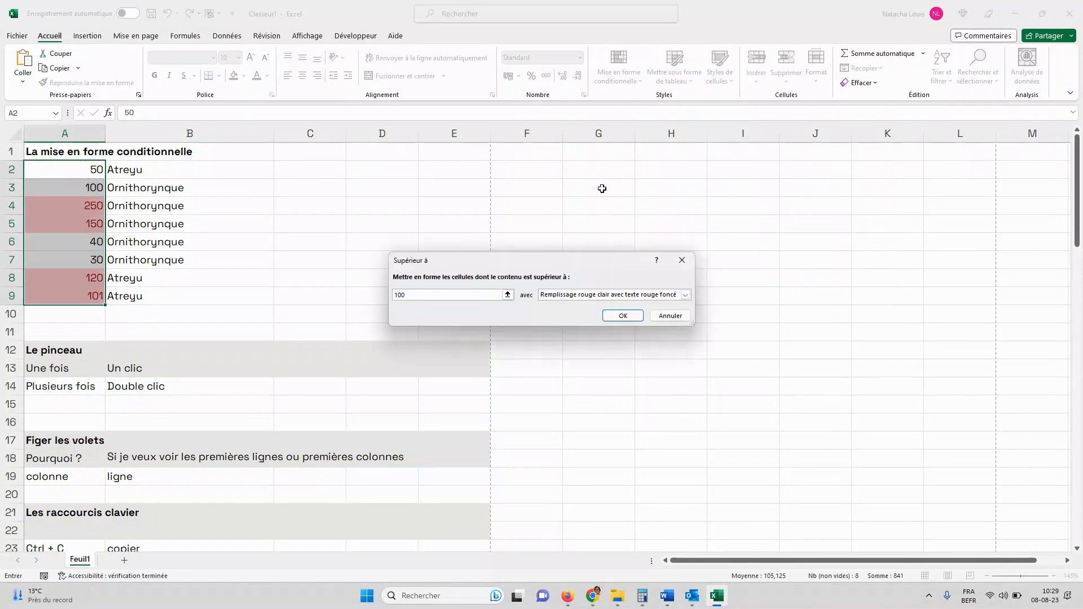
{"action": "left_click", "coordinate": [626, 316]}
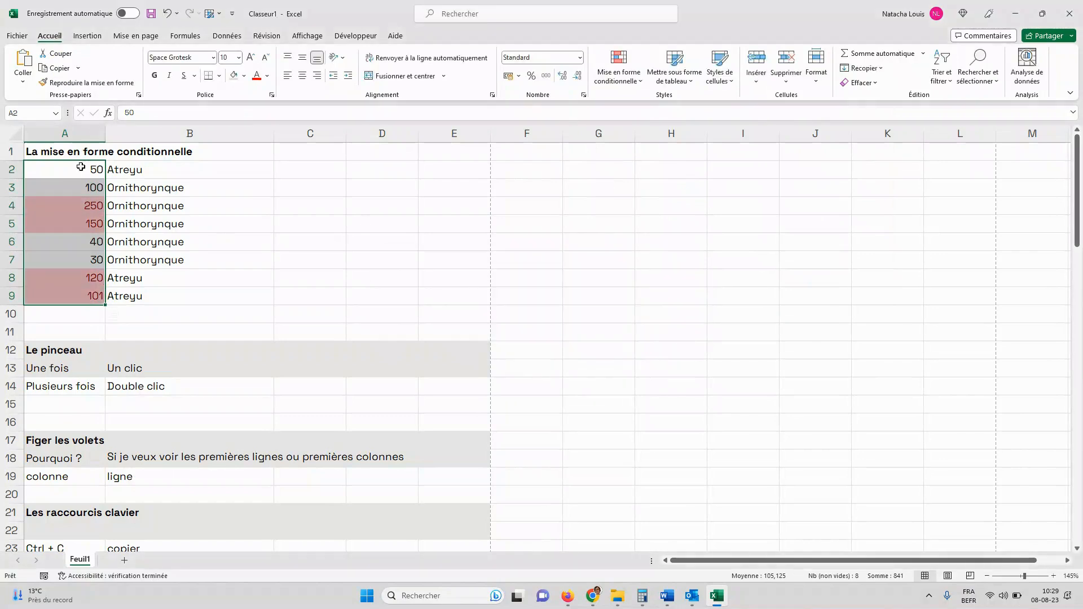
Add a conditional formatting rule to B2:B9 that marks cells containing the text "Atreyu" with light red fill and dark red text.
{"action": "left_click_drag", "start_coordinate": [159, 170], "coordinate": [161, 301]}
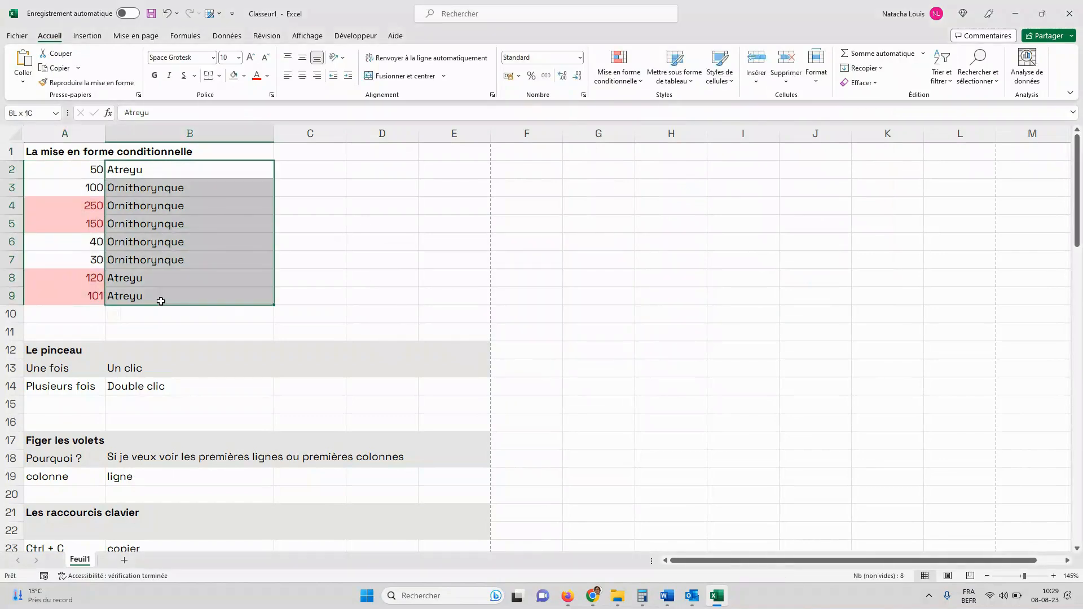
{"action": "left_click", "coordinate": [626, 84]}
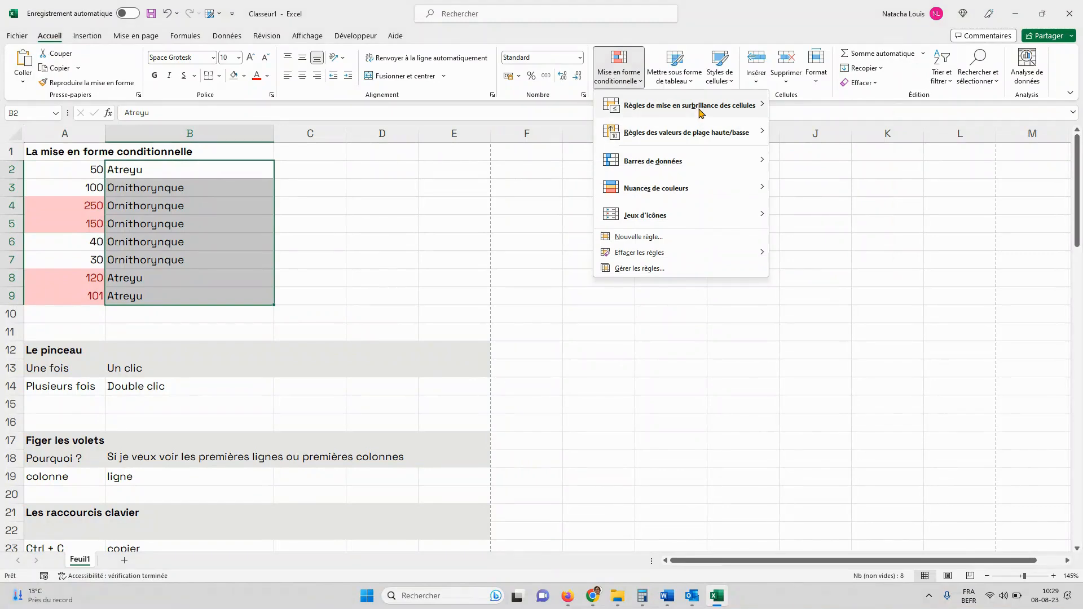
{"action": "mouse_move", "coordinate": [706, 109]}
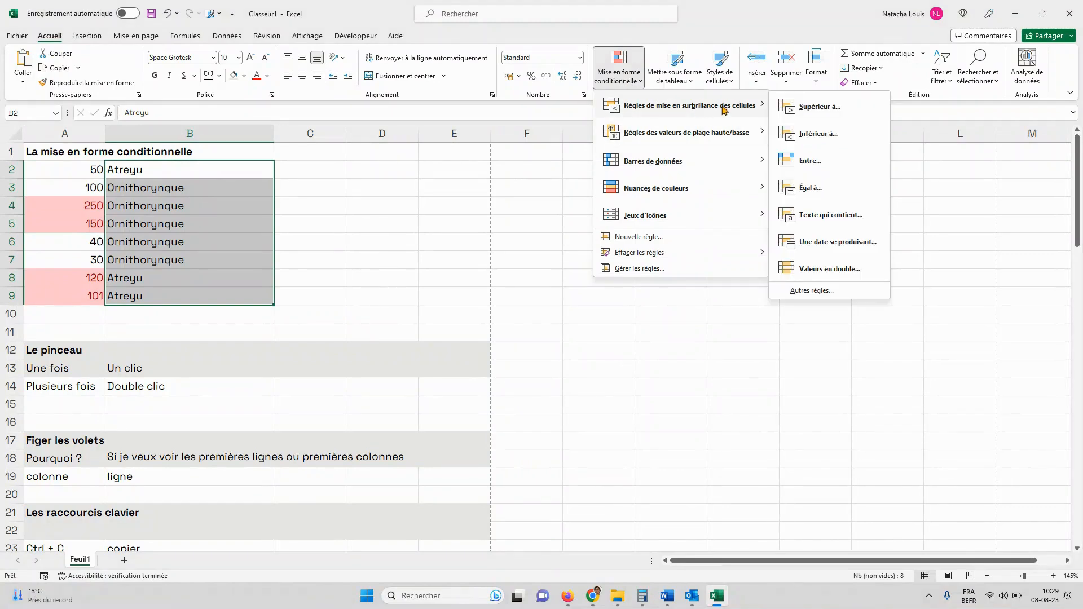
{"action": "left_click", "coordinate": [837, 218]}
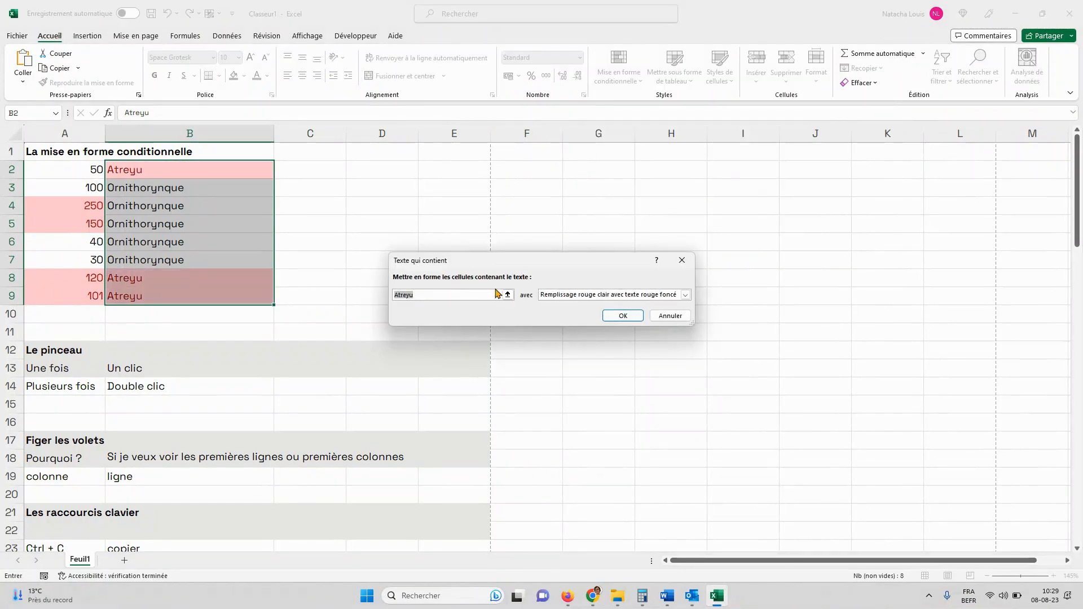
{"action": "left_click", "coordinate": [620, 316]}
{"action": "left_click", "coordinate": [144, 182]}
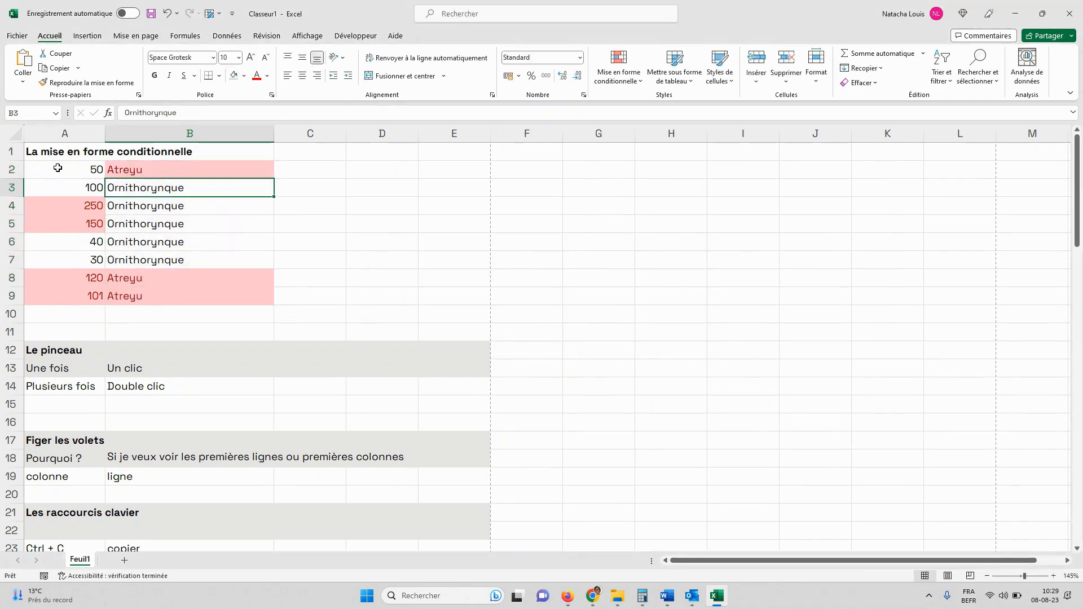
Apply the green-yellow-red colour scale to the numbers in A2:A9.
{"action": "left_click_drag", "start_coordinate": [58, 168], "coordinate": [79, 296]}
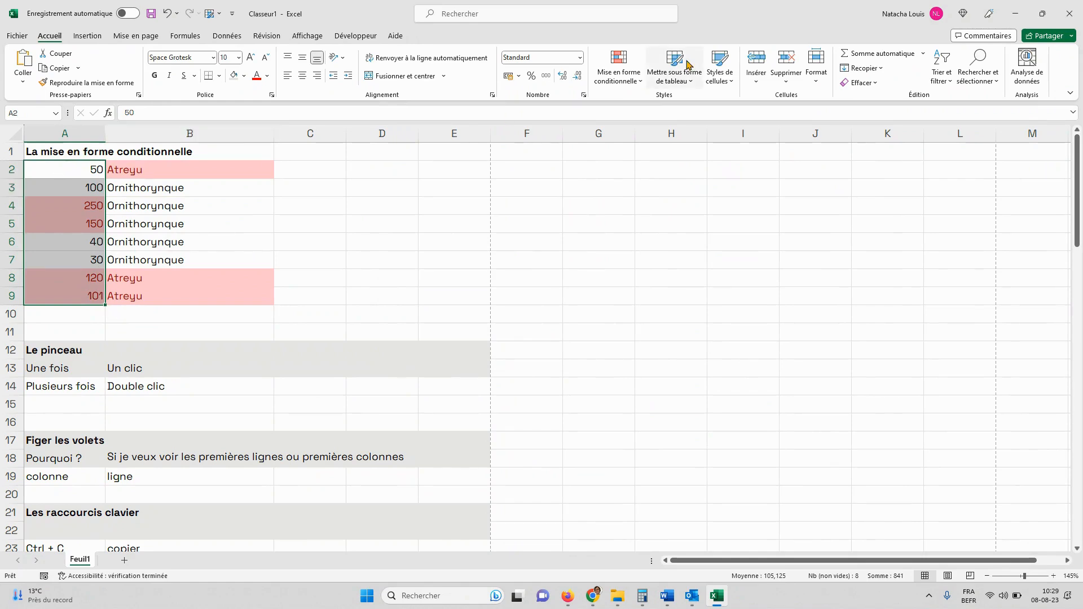
{"action": "left_click", "coordinate": [614, 81]}
{"action": "mouse_move", "coordinate": [704, 192]}
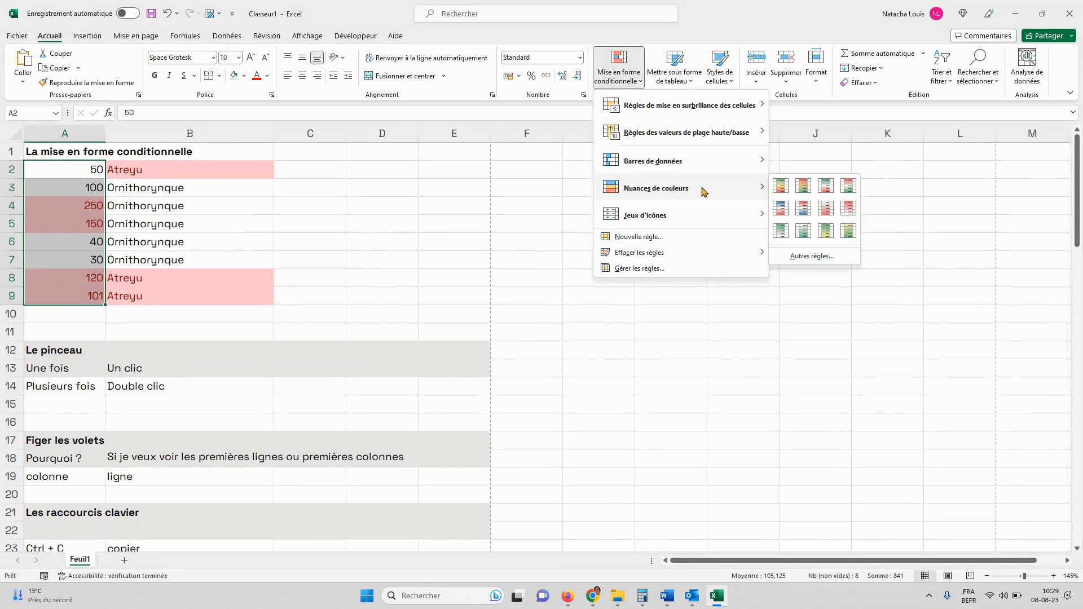
{"action": "left_click", "coordinate": [783, 186]}
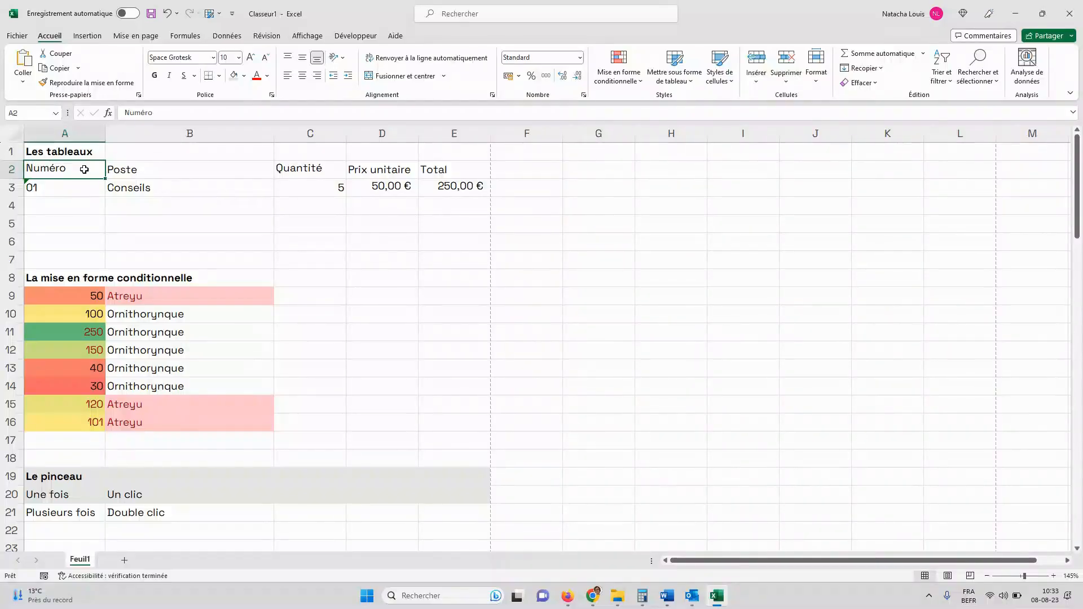
Convert the range A2:E3 under "Les tableaux" into a table with headers.
{"action": "left_click_drag", "start_coordinate": [87, 166], "coordinate": [459, 192]}
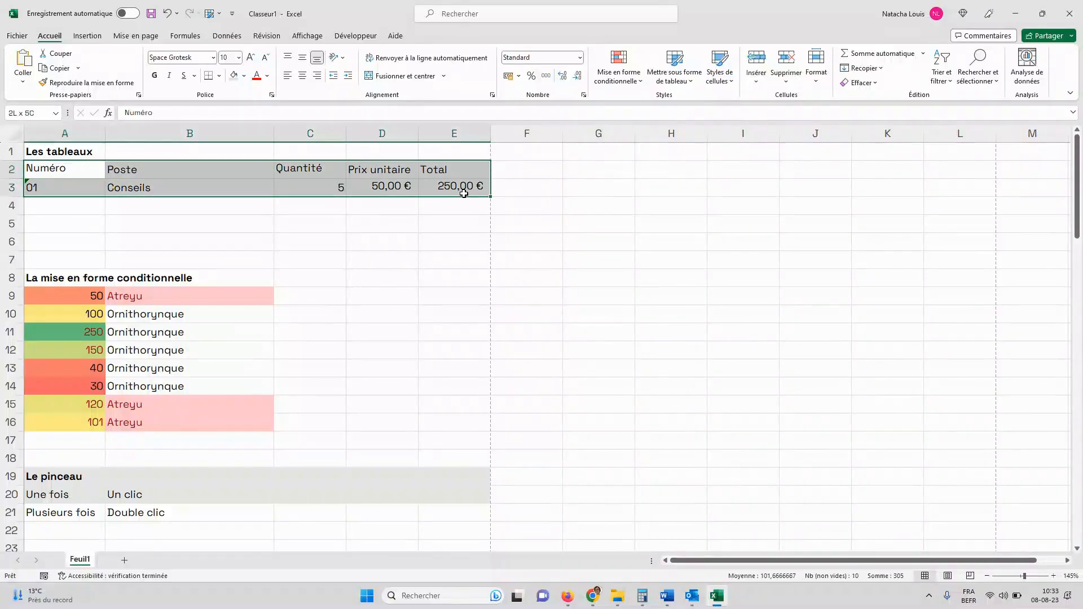
{"action": "left_click", "coordinate": [87, 36]}
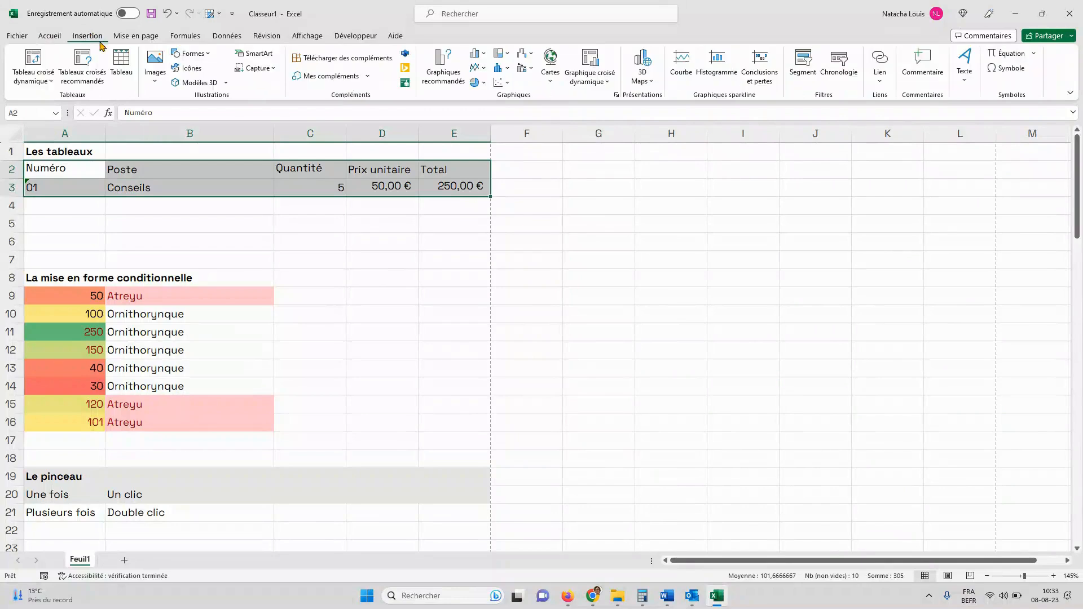
{"action": "left_click", "coordinate": [127, 83]}
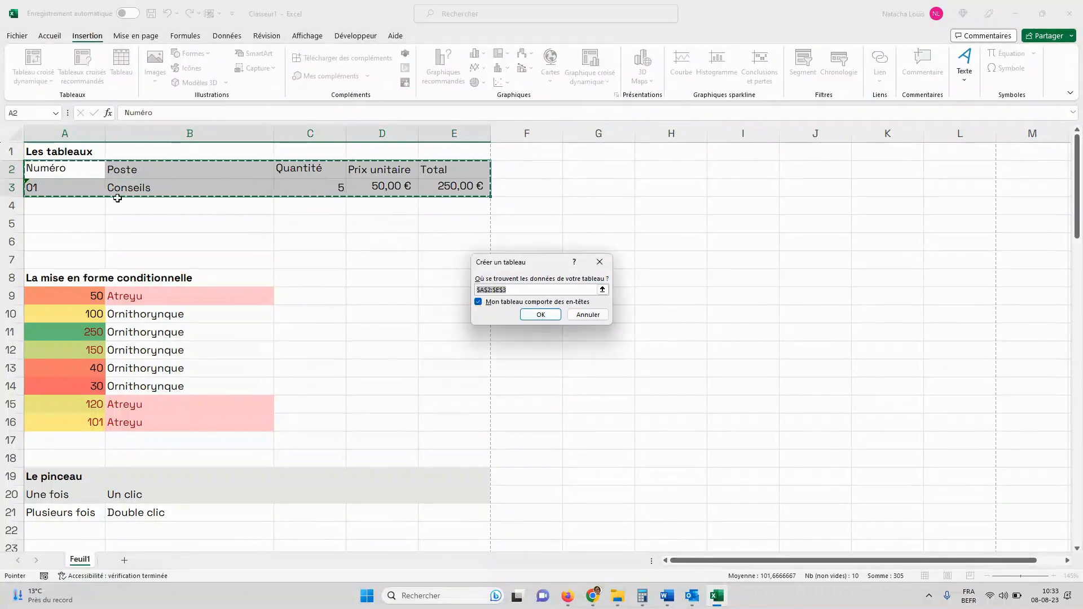
{"action": "left_click", "coordinate": [540, 316]}
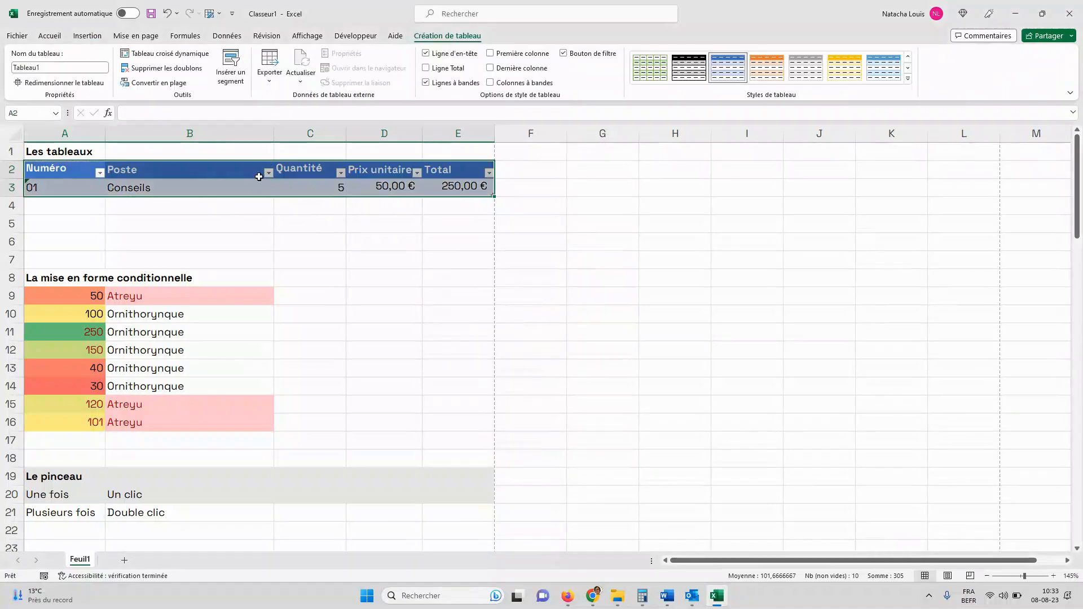
Apply the light blue banded style to the new table.
{"action": "left_click", "coordinate": [258, 185]}
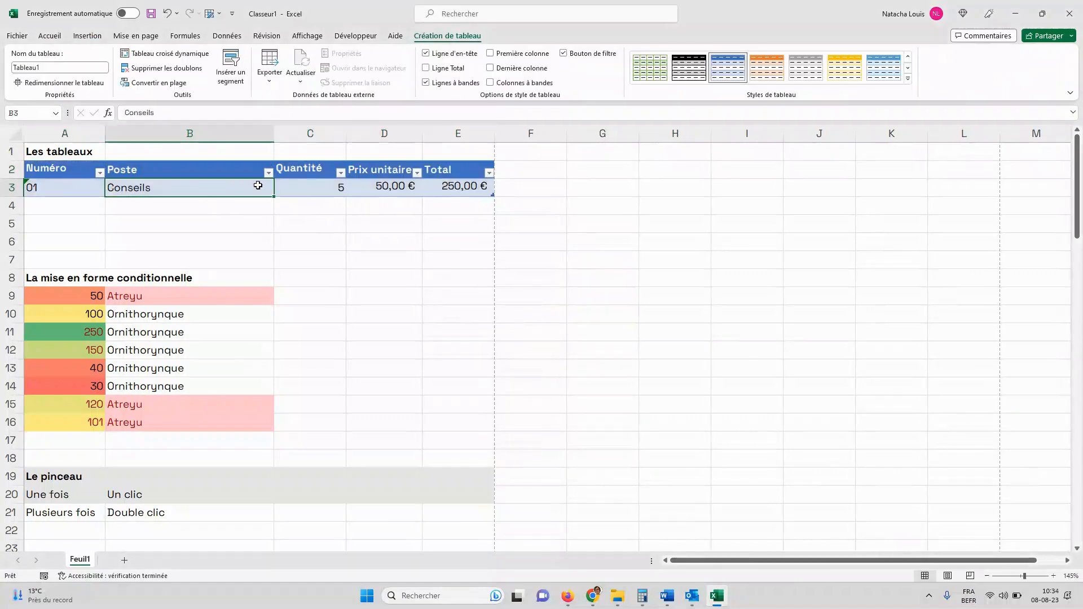
{"action": "left_click", "coordinate": [688, 66]}
{"action": "left_click", "coordinate": [884, 67]}
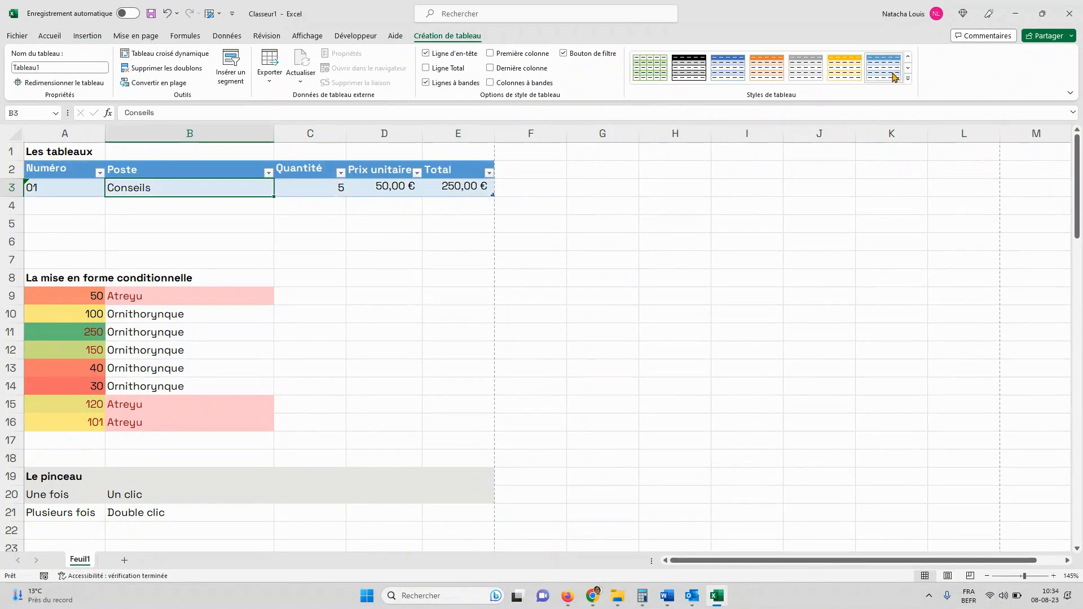
Fill the Numéro column from A3 down to 04 in A6 and check the Total formulas in E4 and E6.
{"action": "left_click", "coordinate": [92, 187]}
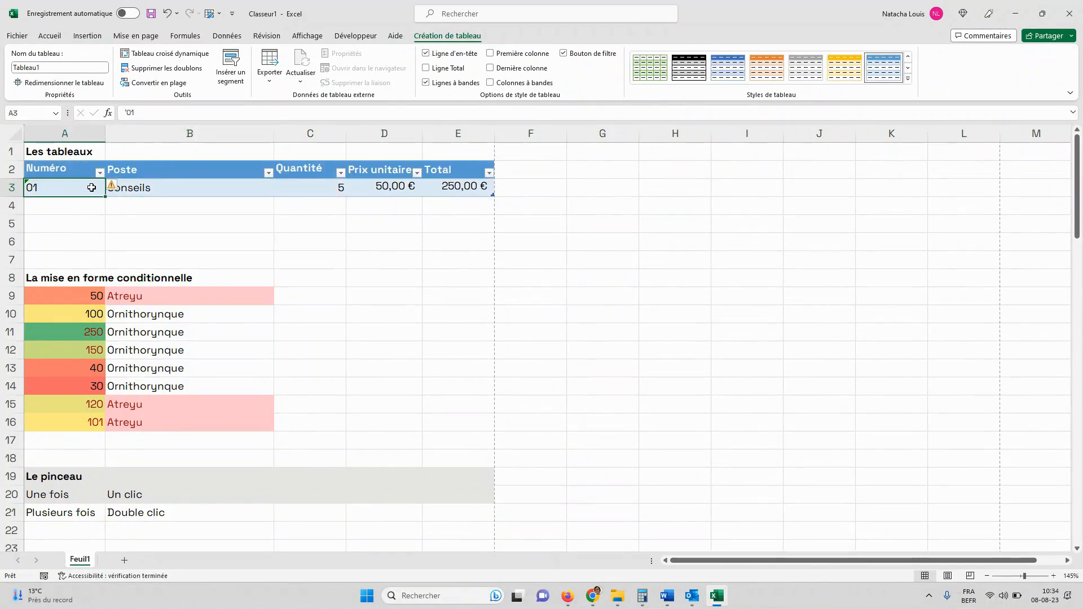
{"action": "left_click_drag", "start_coordinate": [105, 198], "coordinate": [92, 255]}
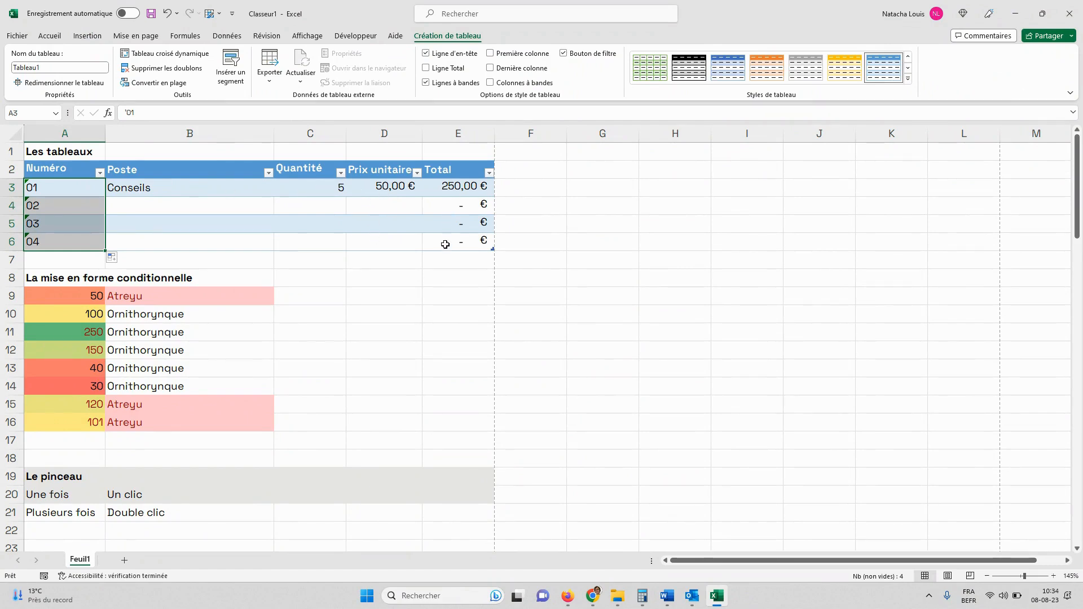
{"action": "left_click", "coordinate": [446, 212]}
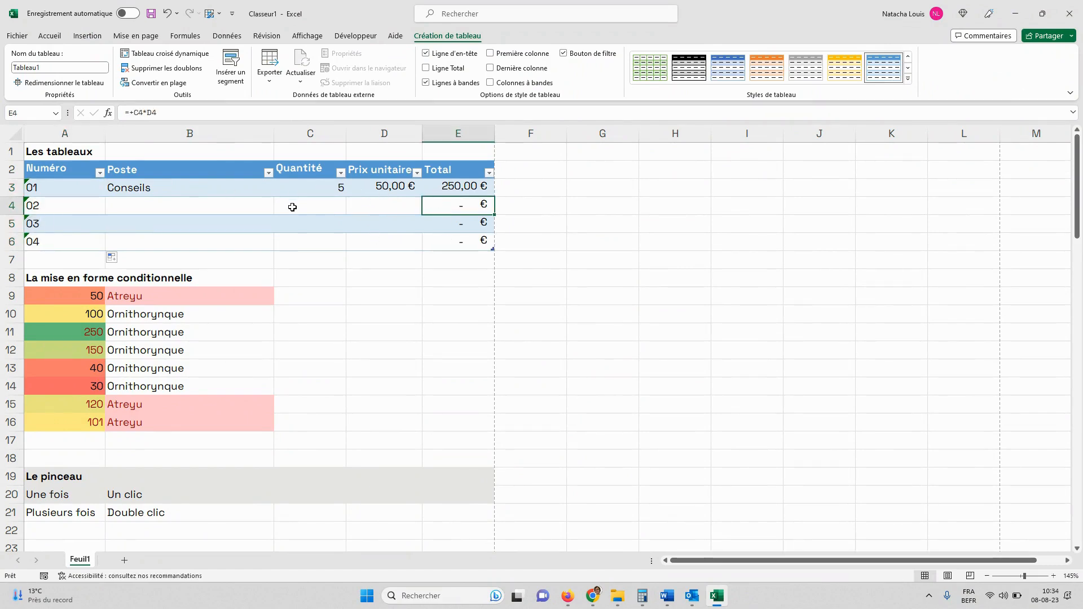
{"action": "left_click", "coordinate": [444, 244]}
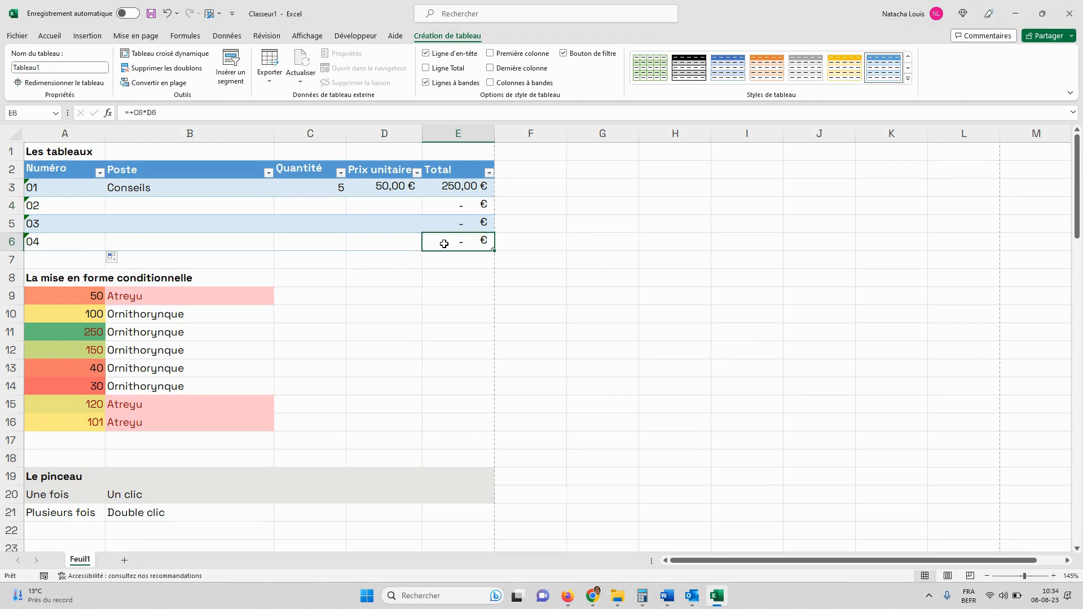
Add a total row to the table and enter quantity 3 and unit price 50 for item 02.
{"action": "left_click", "coordinate": [426, 70]}
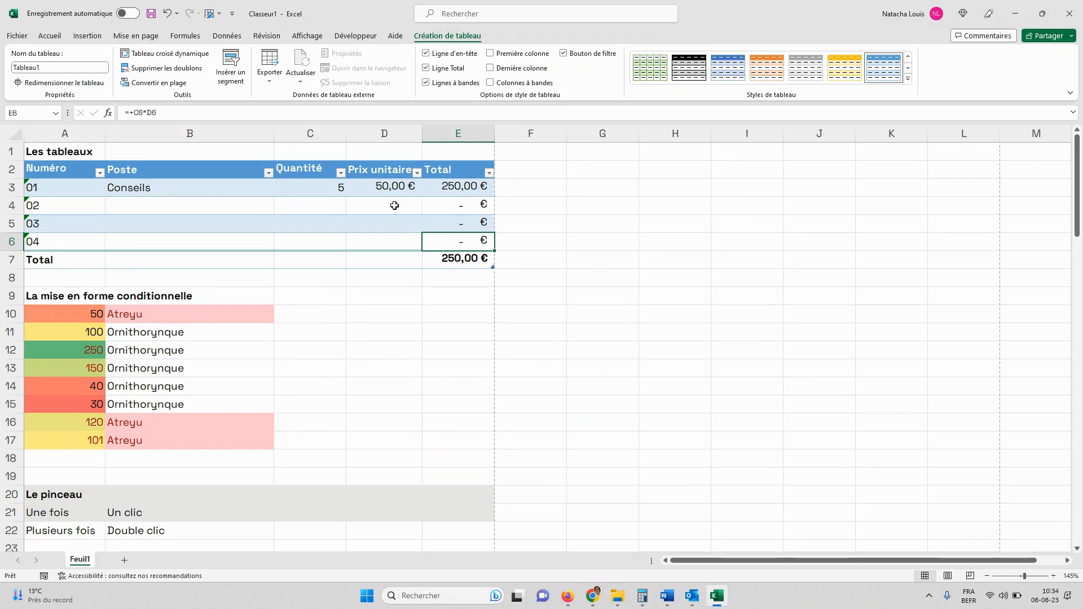
{"action": "left_click", "coordinate": [299, 205]}
{"action": "type", "text": "3"}
{"action": "key", "text": "Right"}
{"action": "type", "text": "50"}
{"action": "key", "text": "Return"}
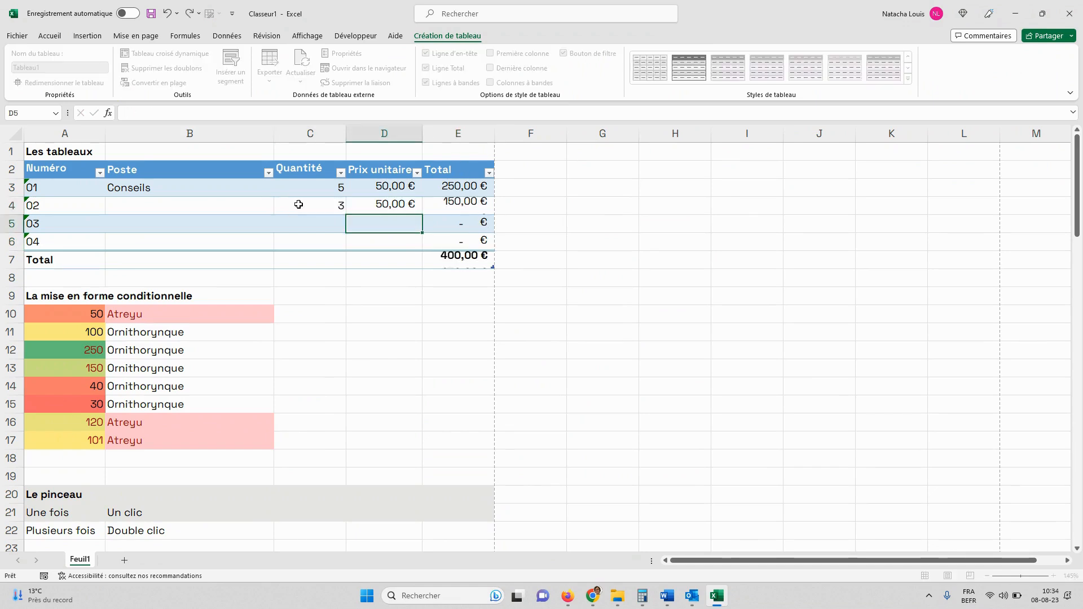
Enter quantity 1 and unit price 50 for item 03 in the table.
{"action": "key", "text": "Left"}
{"action": "type", "text": "1"}
{"action": "key", "text": "Right"}
{"action": "type", "text": "50"}
{"action": "key", "text": "Return"}
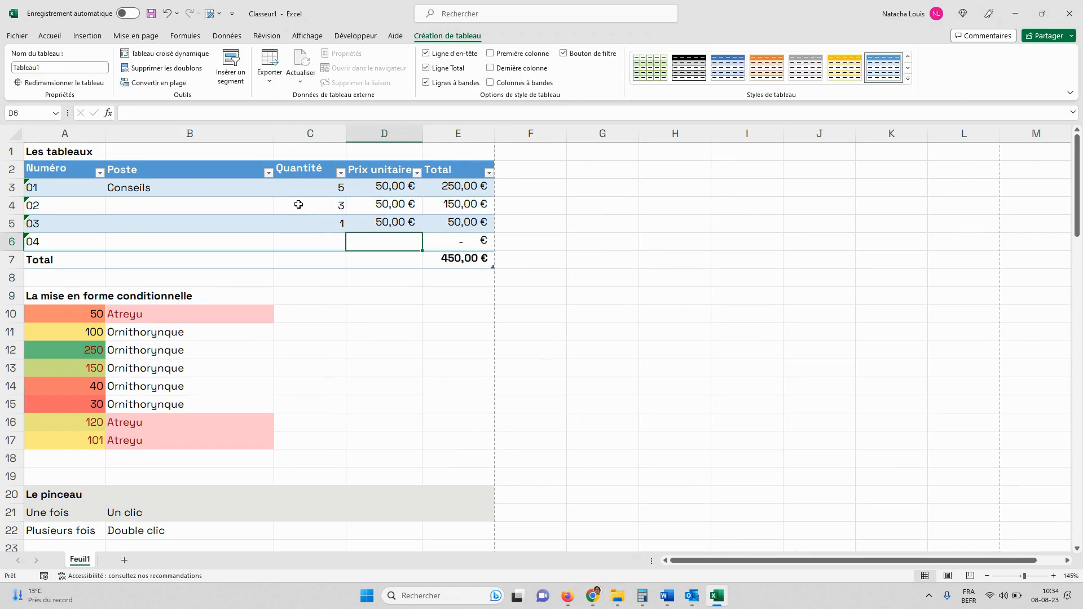